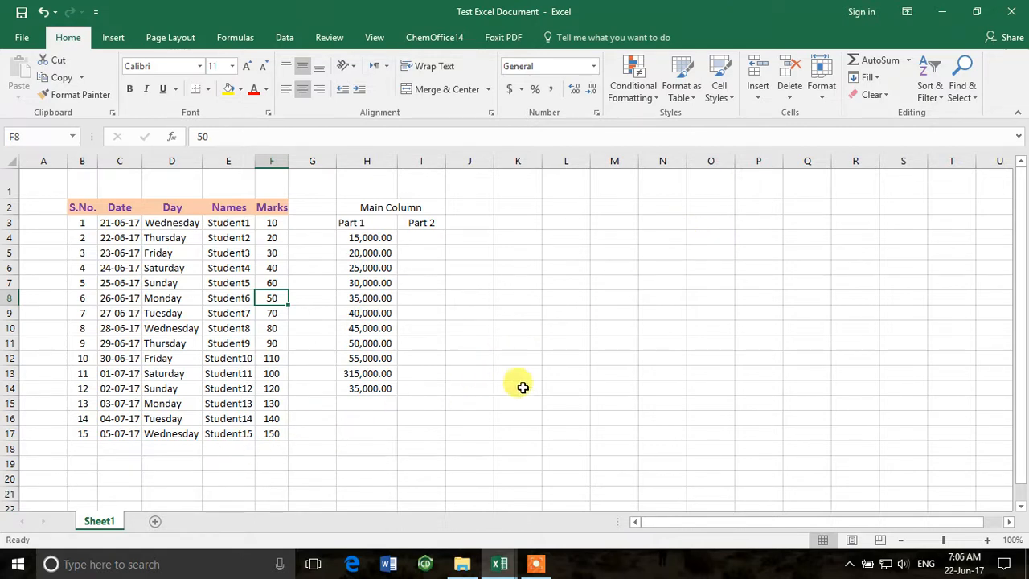
{"action": "left_click", "coordinate": [930, 80]}
{"action": "left_click", "coordinate": [930, 80]}
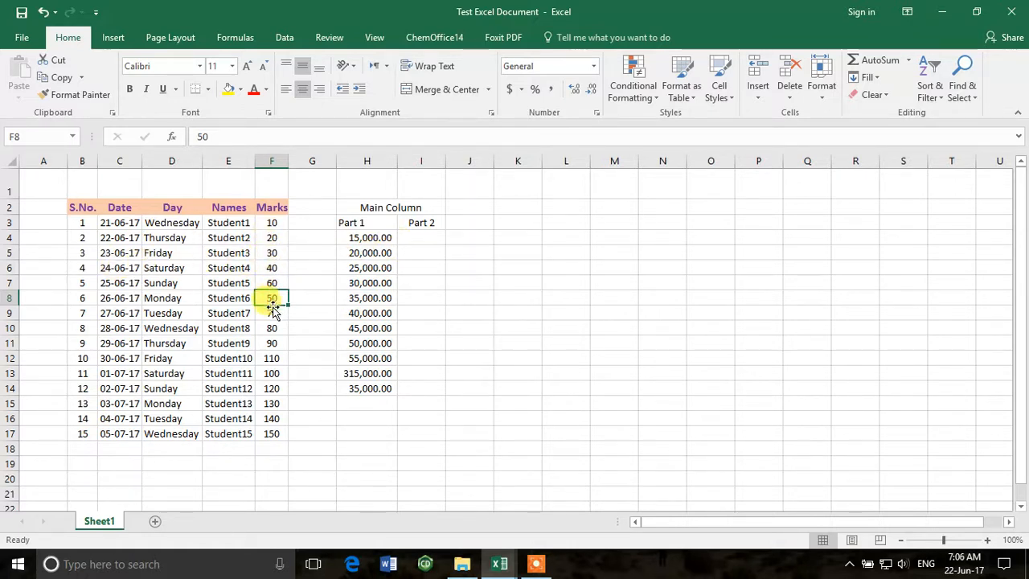
{"action": "left_click", "coordinate": [298, 257]}
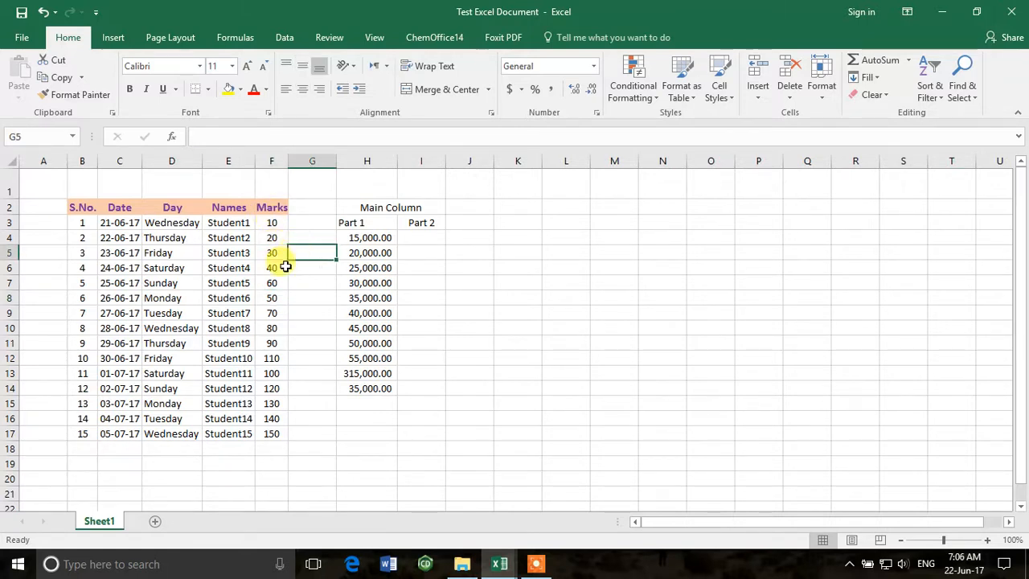
{"action": "left_click_drag", "start_coordinate": [279, 281], "coordinate": [281, 299]}
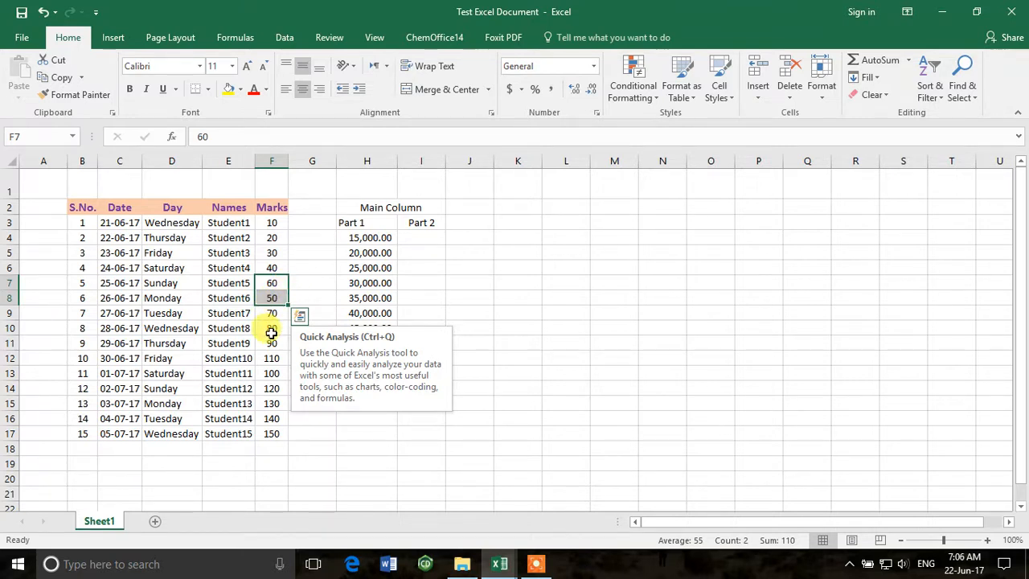
{"action": "left_click", "coordinate": [272, 313]}
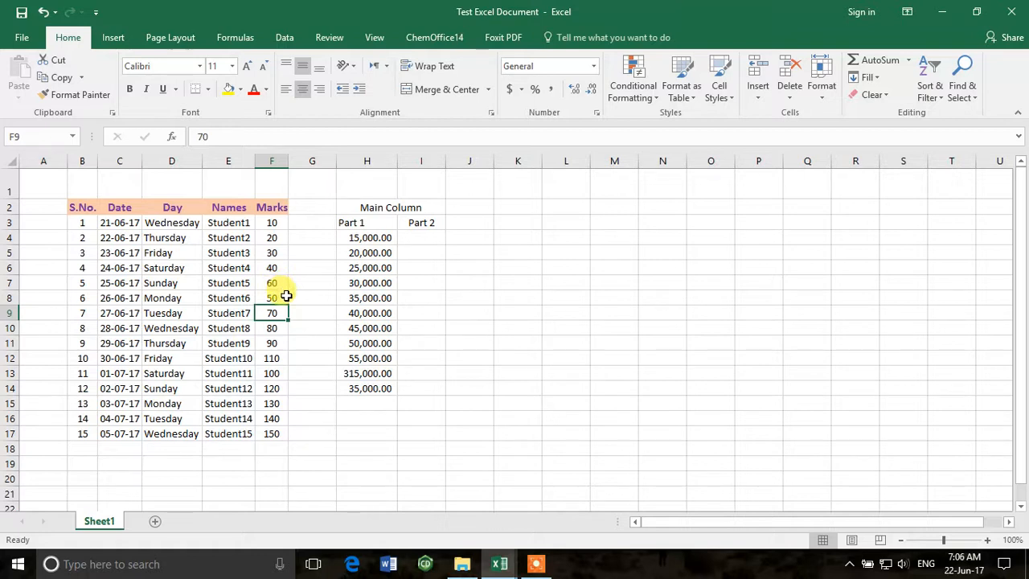
{"action": "left_click_drag", "start_coordinate": [273, 358], "coordinate": [282, 375]}
{"action": "left_click", "coordinate": [310, 363]}
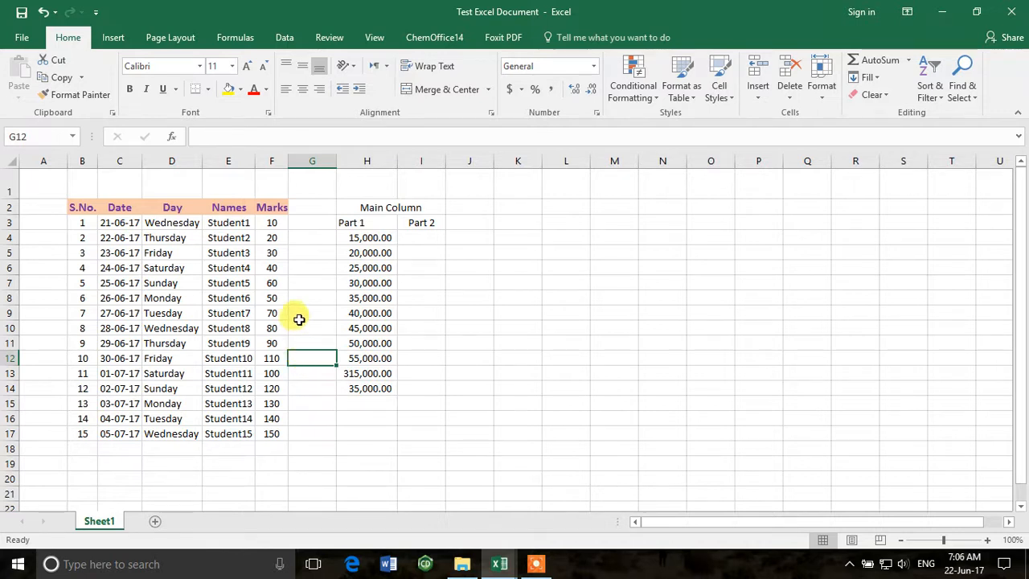
Step: Sort only the Marks column, header included in the selection, from smallest to largest, continuing with the current selection
{"action": "left_click_drag", "start_coordinate": [272, 222], "coordinate": [271, 430]}
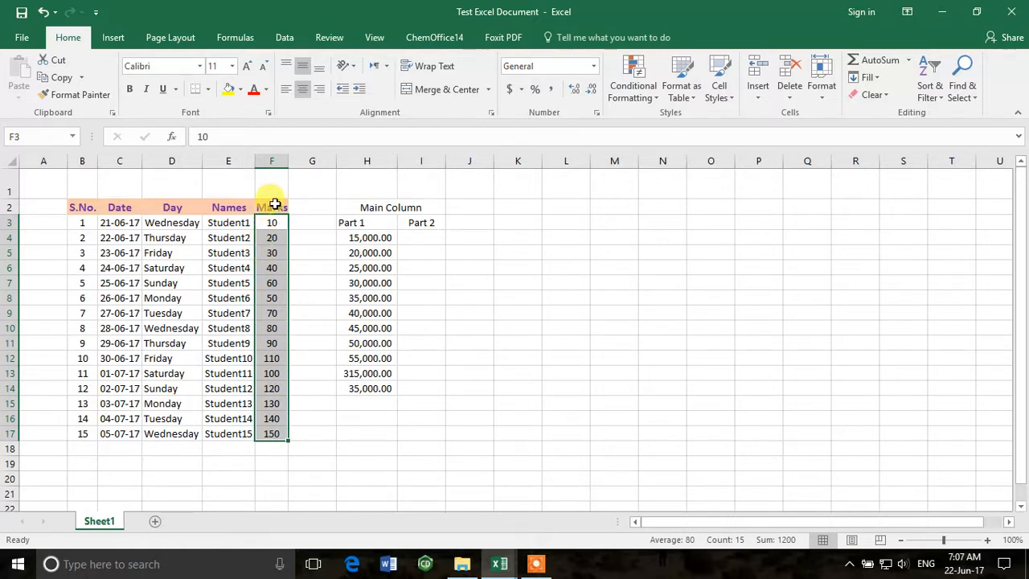
{"action": "left_click_drag", "start_coordinate": [275, 204], "coordinate": [274, 434]}
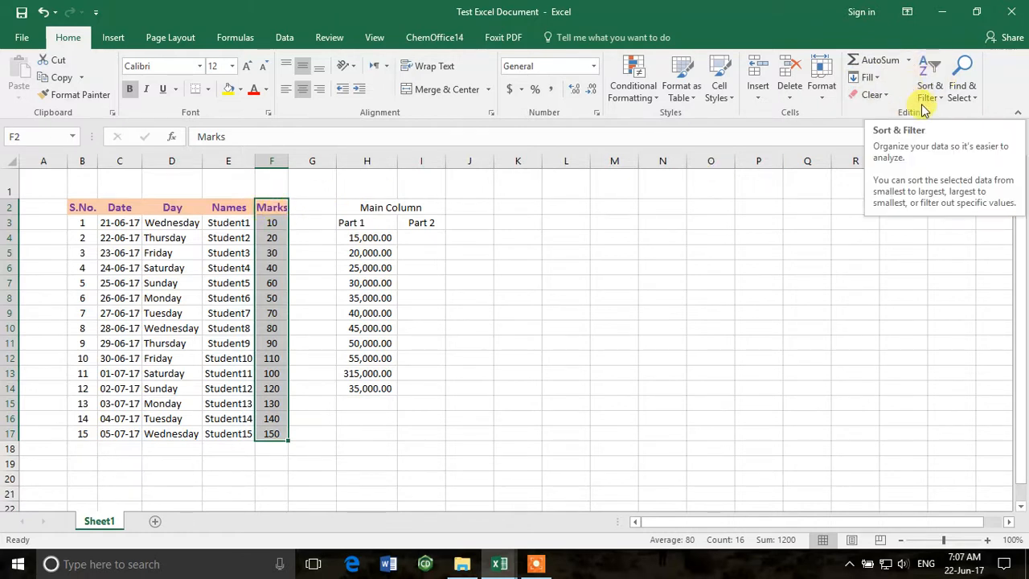
{"action": "left_click", "coordinate": [942, 71]}
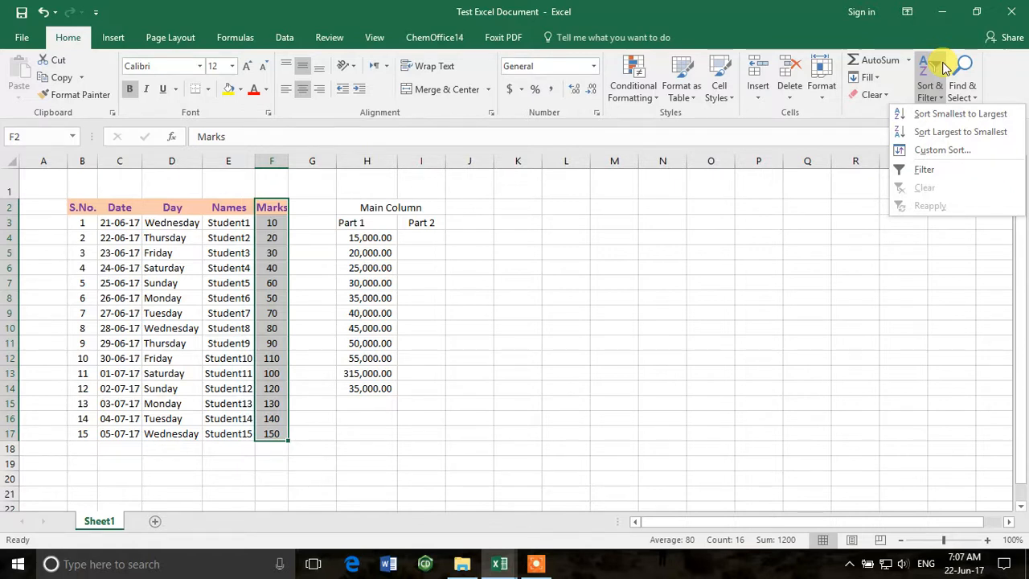
{"action": "left_click", "coordinate": [943, 115]}
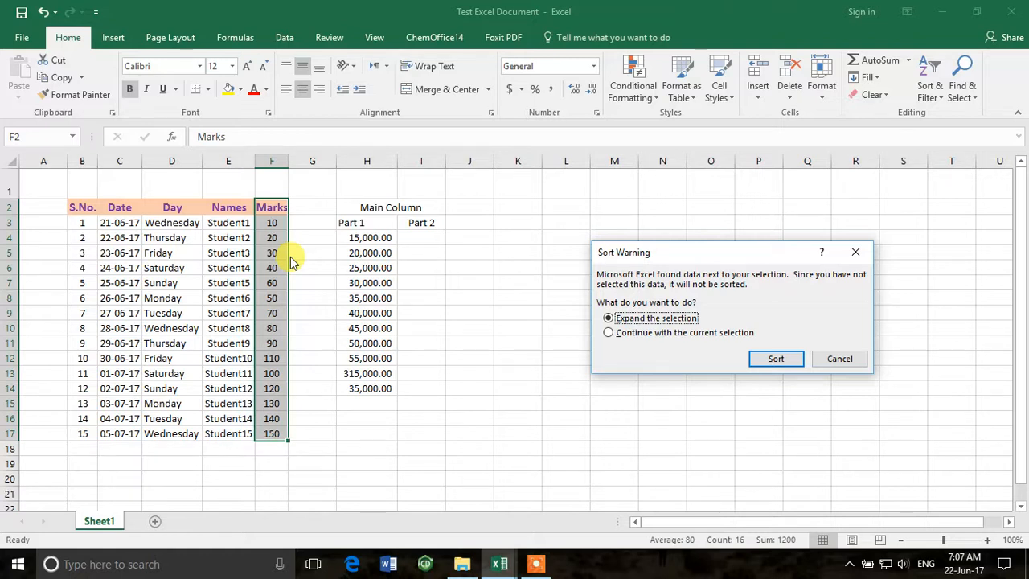
{"action": "left_click", "coordinate": [659, 336]}
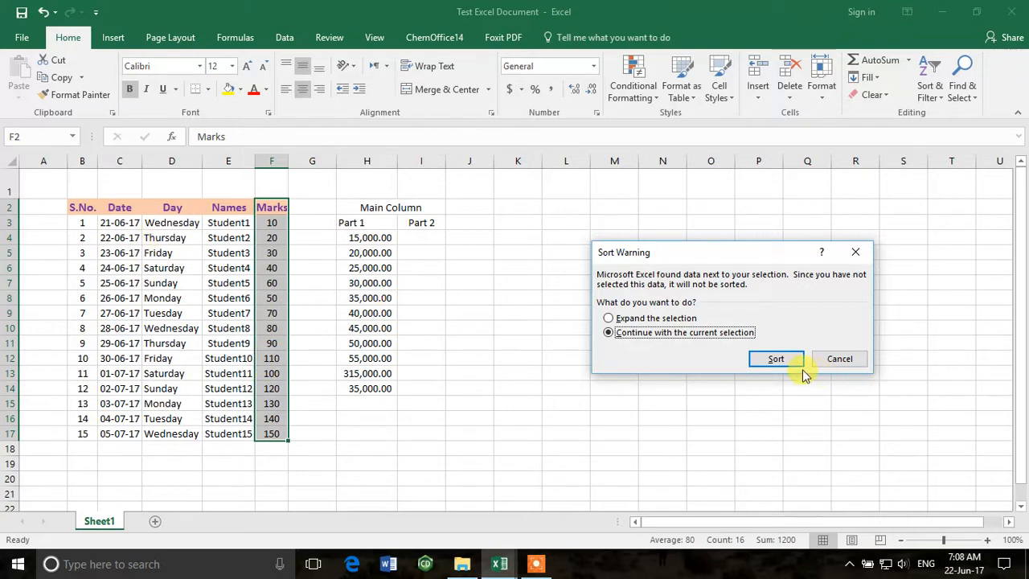
{"action": "left_click", "coordinate": [776, 360]}
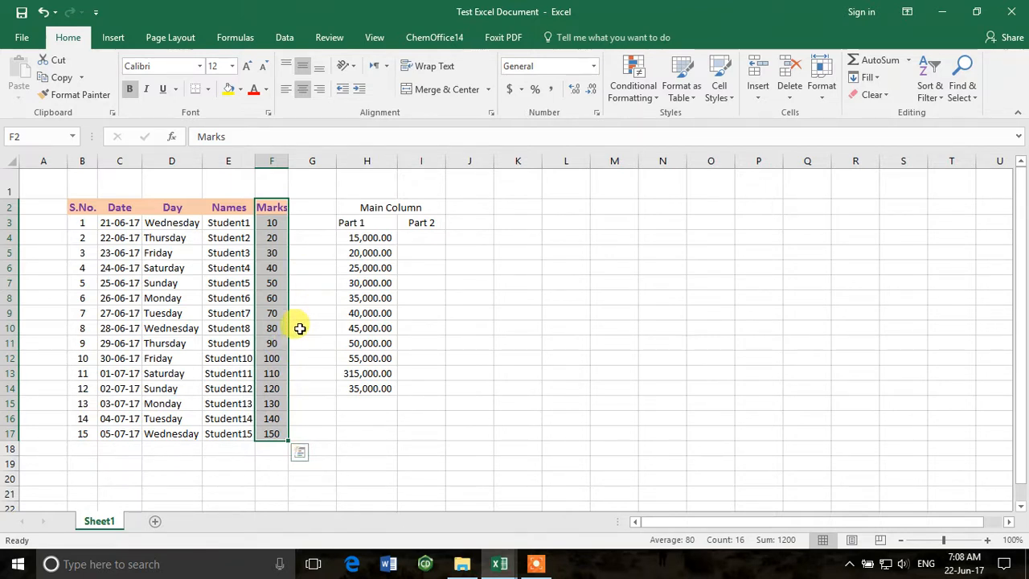
{"action": "left_click", "coordinate": [301, 330]}
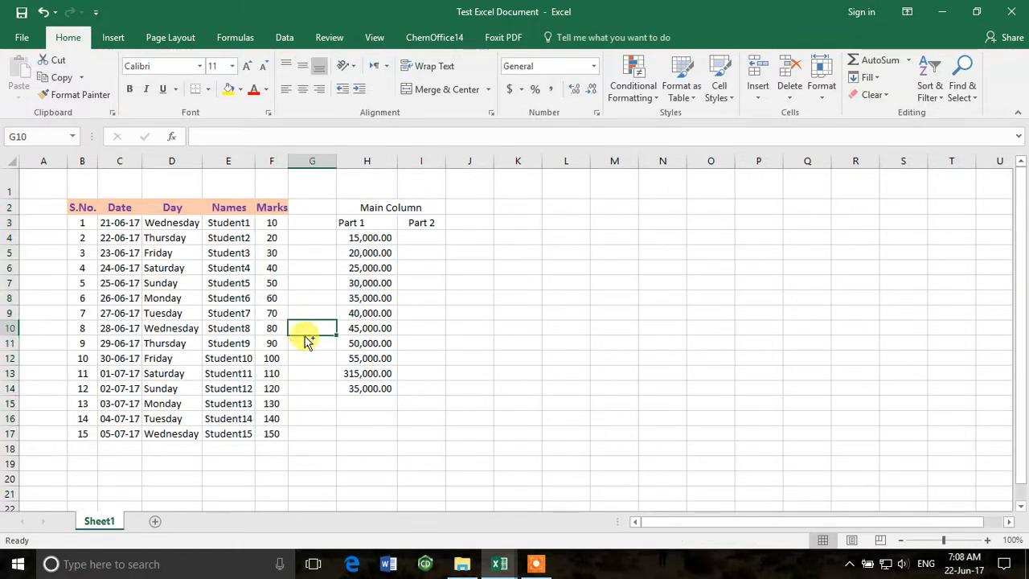
Step: Undo the smallest-to-largest sort of the Marks column
{"action": "key", "text": "ctrl+z"}
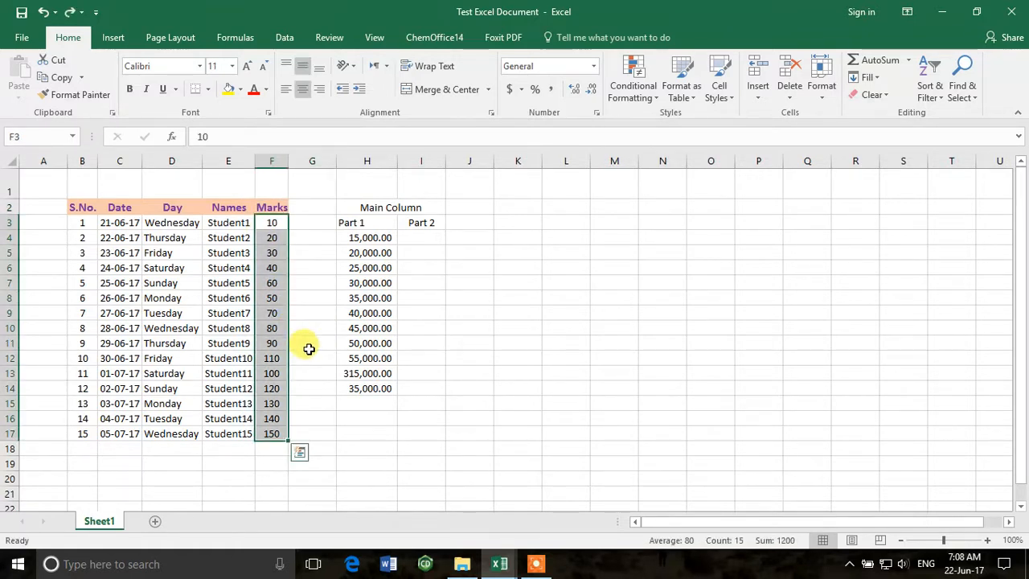
{"action": "left_click", "coordinate": [308, 348]}
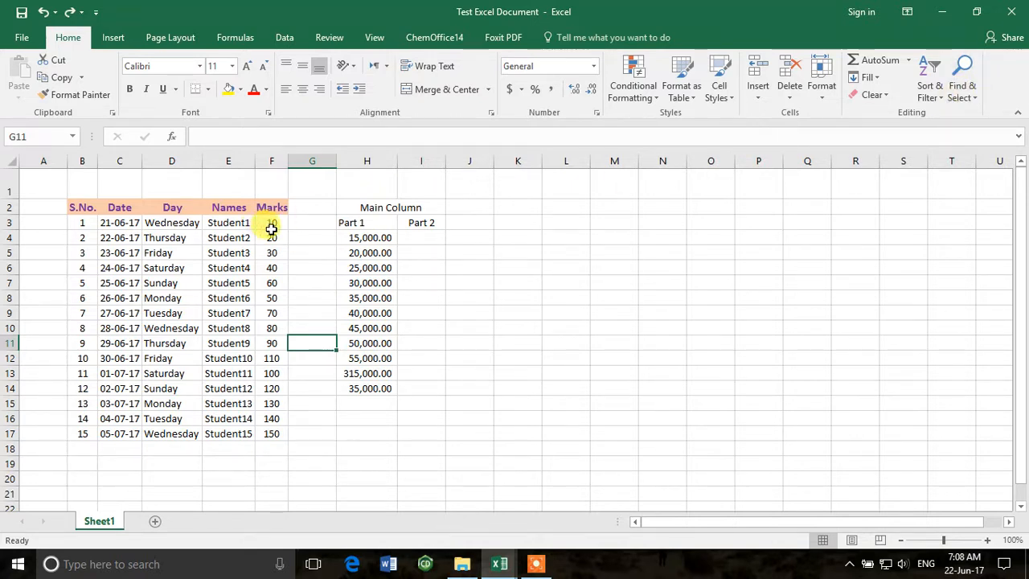
Step: Sort only the Marks column from largest to smallest, continuing with the current selection
{"action": "left_click_drag", "start_coordinate": [271, 207], "coordinate": [274, 438]}
{"action": "left_click", "coordinate": [930, 86]}
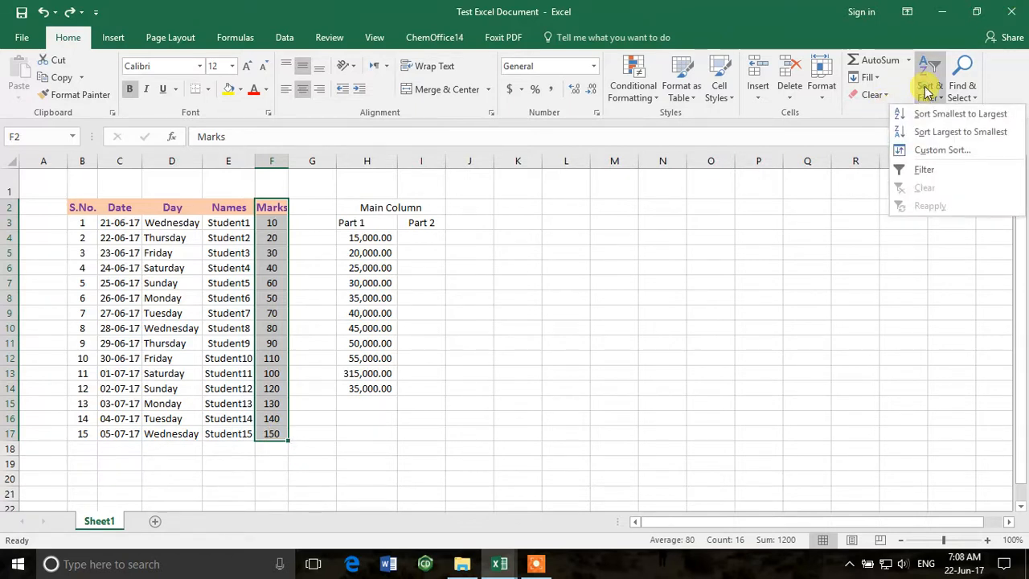
{"action": "left_click", "coordinate": [975, 132]}
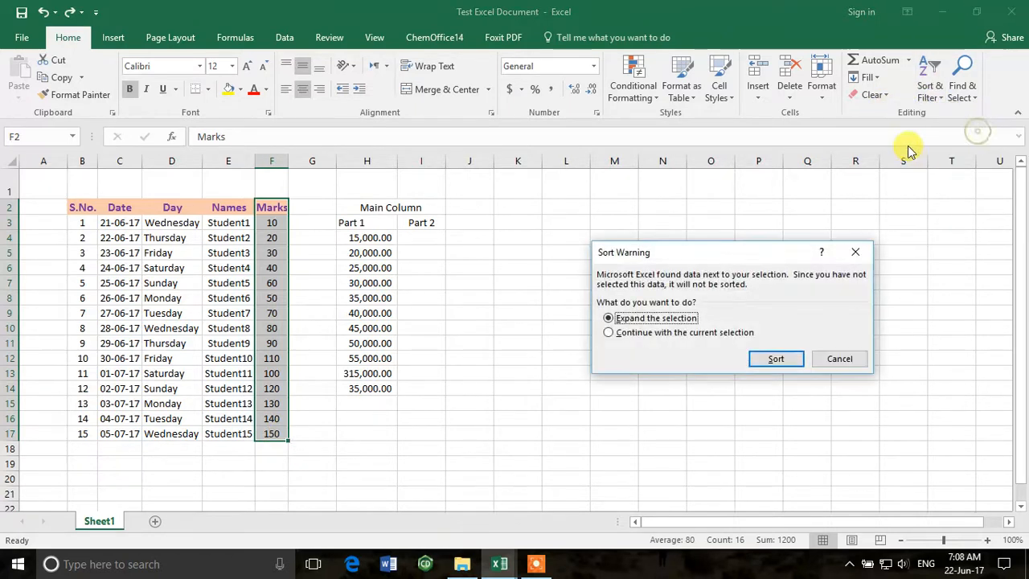
{"action": "left_click", "coordinate": [636, 334]}
{"action": "left_click", "coordinate": [775, 359]}
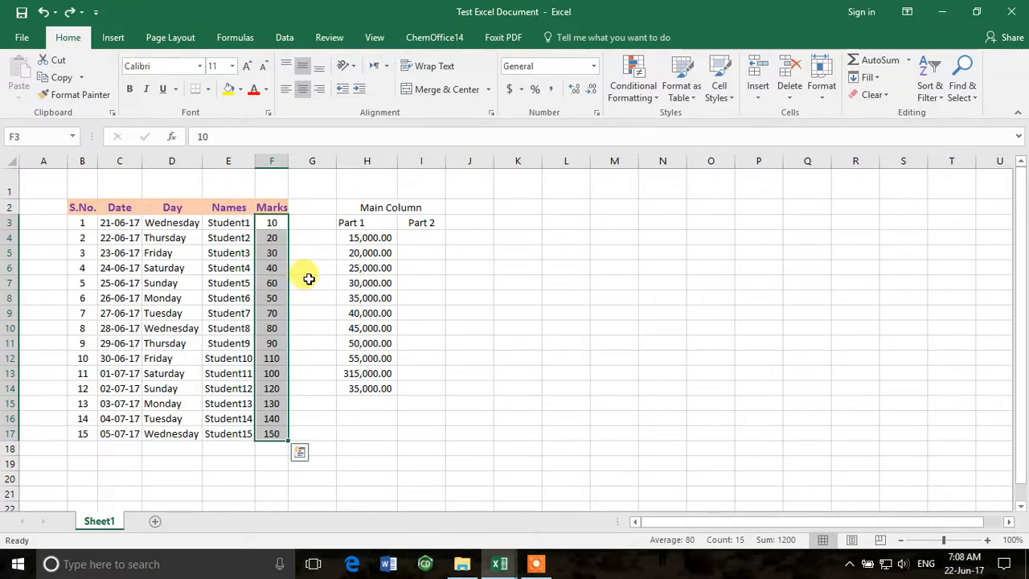
{"action": "left_click", "coordinate": [308, 279]}
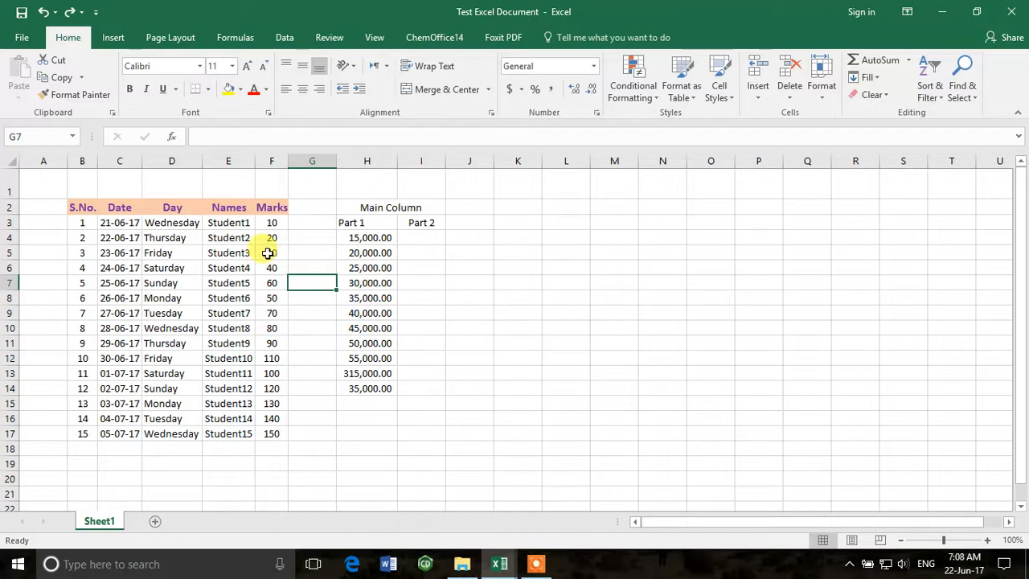
Step: Start a custom sort from the Marks column, expanding the selection to the whole student table
{"action": "left_click_drag", "start_coordinate": [266, 220], "coordinate": [276, 415]}
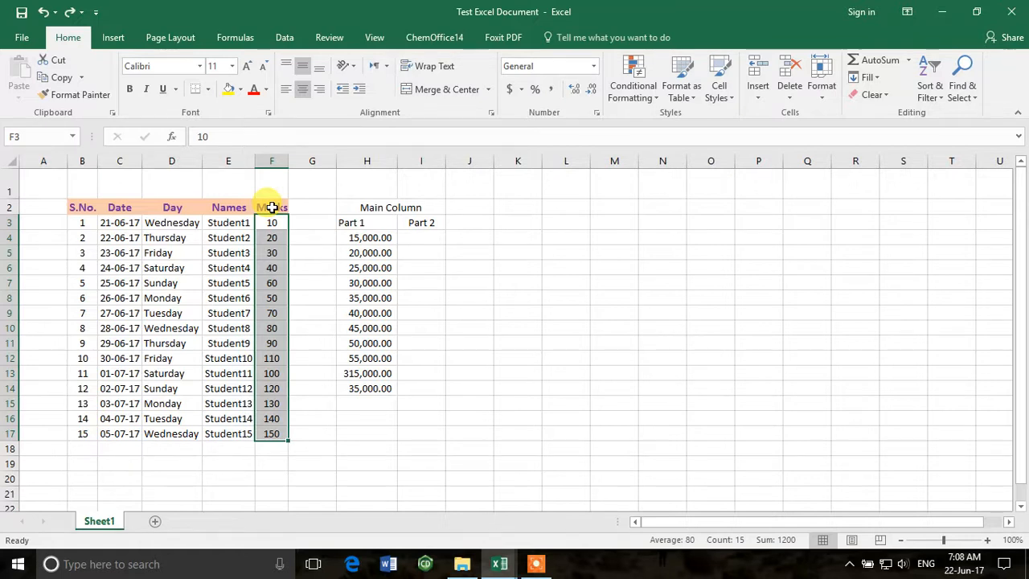
{"action": "left_click_drag", "start_coordinate": [272, 207], "coordinate": [271, 434]}
{"action": "left_click", "coordinate": [930, 88]}
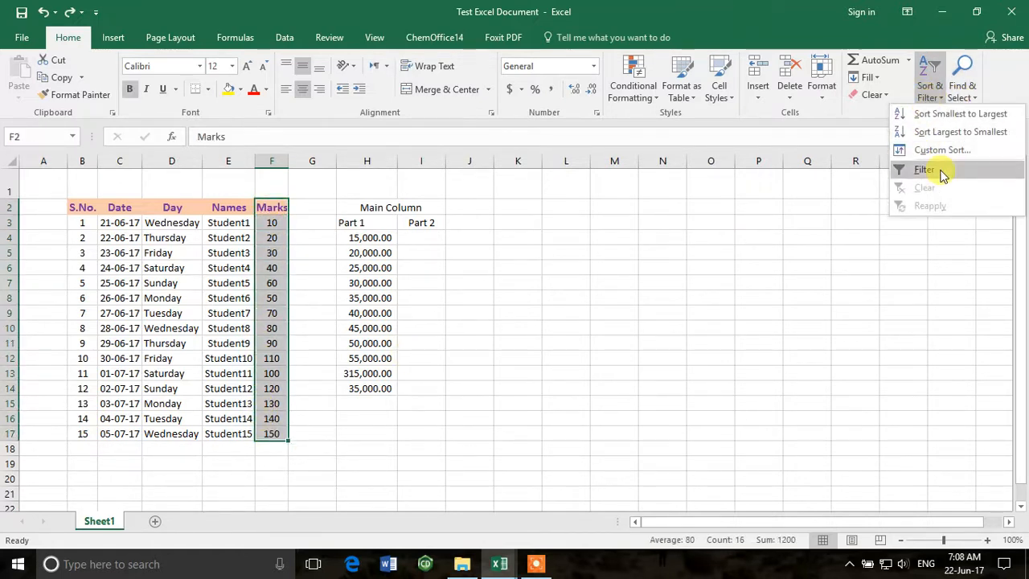
{"action": "left_click", "coordinate": [991, 154]}
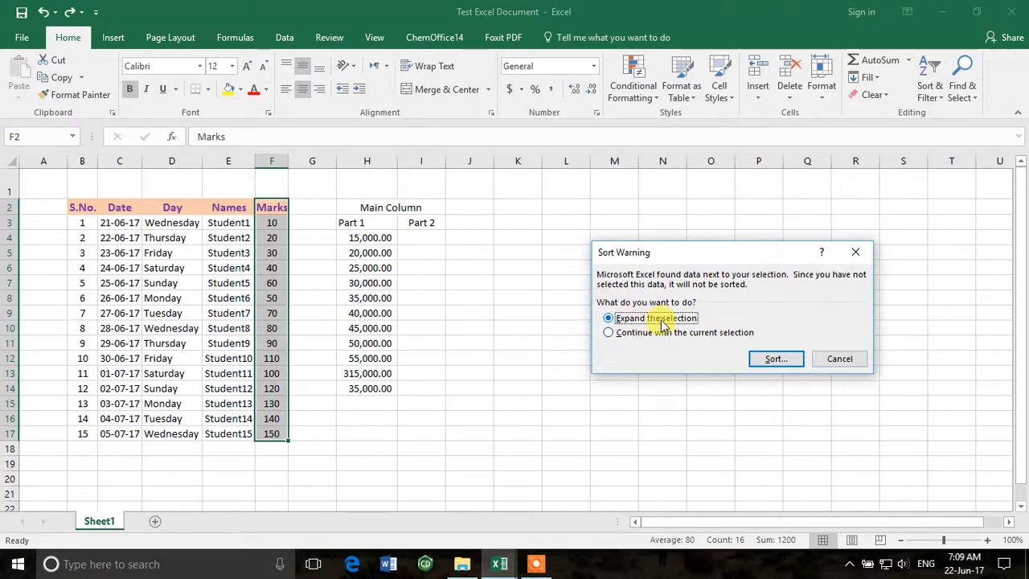
{"action": "left_click", "coordinate": [770, 358]}
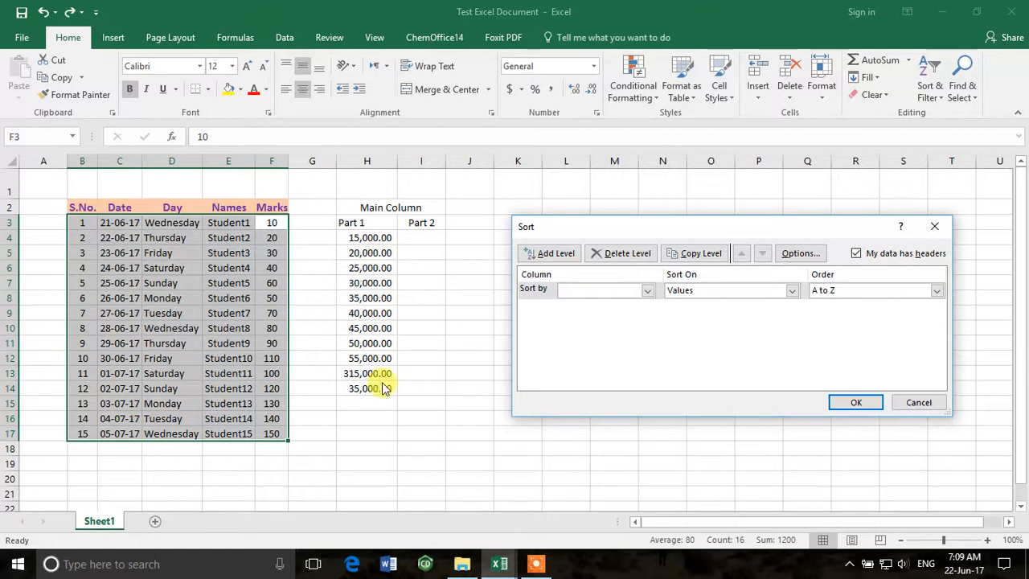
{"action": "left_click_drag", "start_coordinate": [601, 229], "coordinate": [589, 139]}
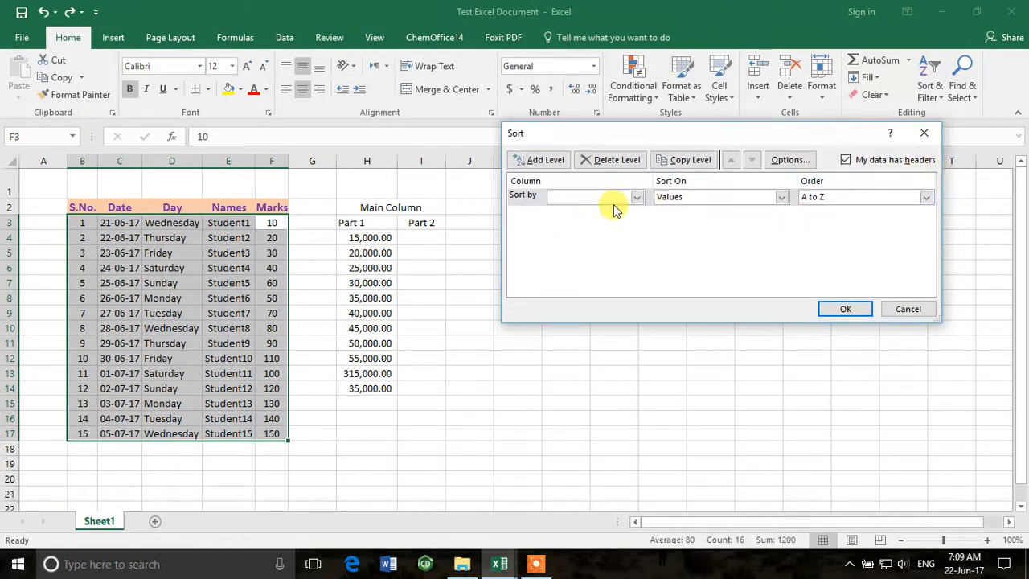
Step: Sort the expanded student table by the Marks column, on values, in Largest to Smallest order
{"action": "left_click", "coordinate": [639, 199]}
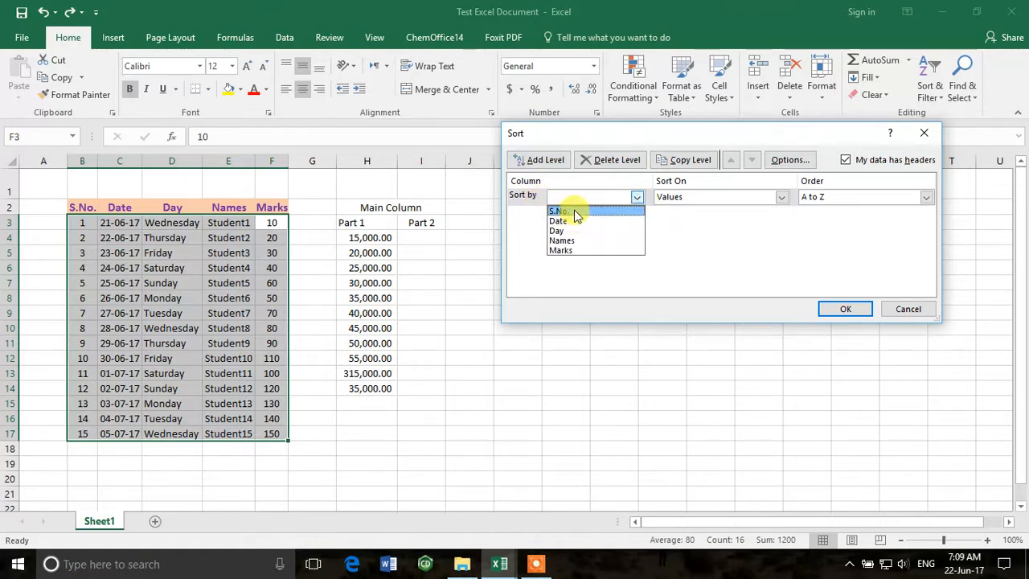
{"action": "left_click", "coordinate": [582, 251]}
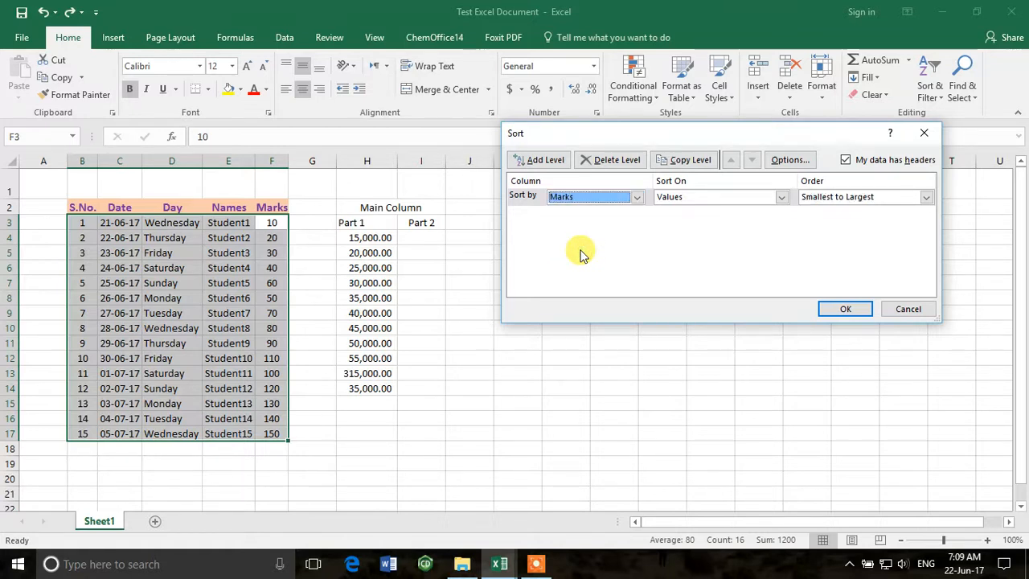
{"action": "left_click", "coordinate": [792, 199]}
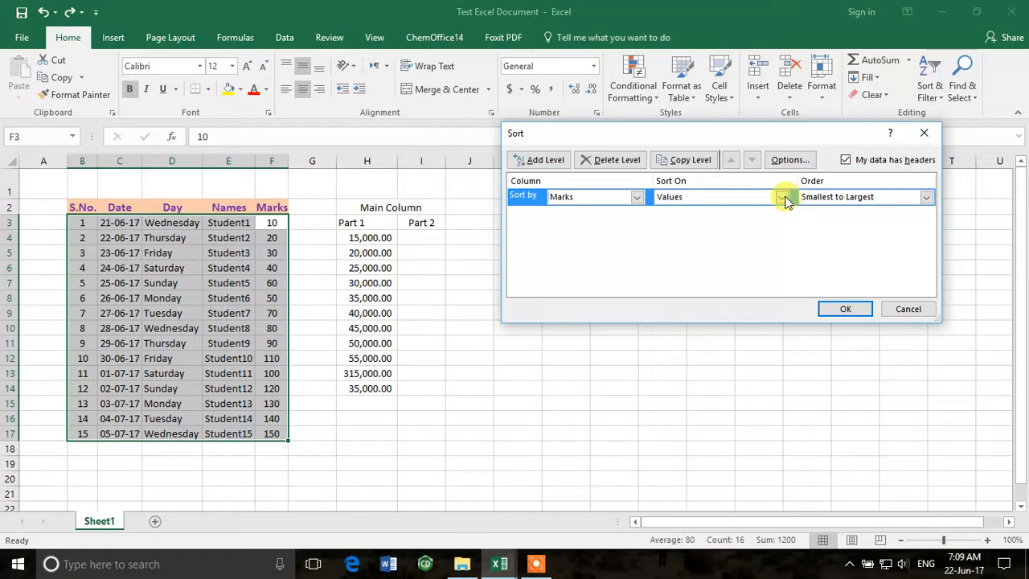
{"action": "left_click", "coordinate": [783, 199]}
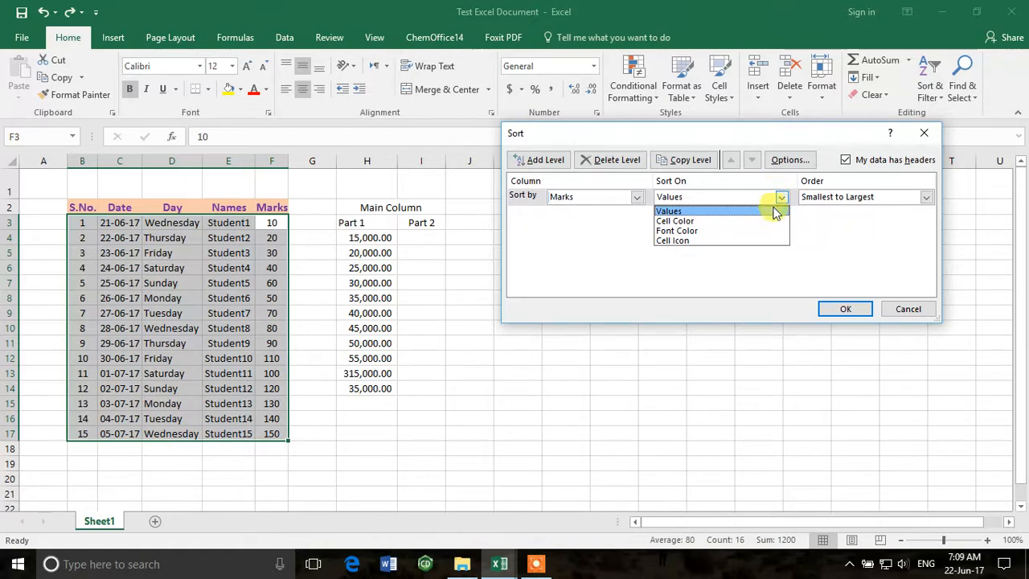
{"action": "left_click", "coordinate": [748, 211]}
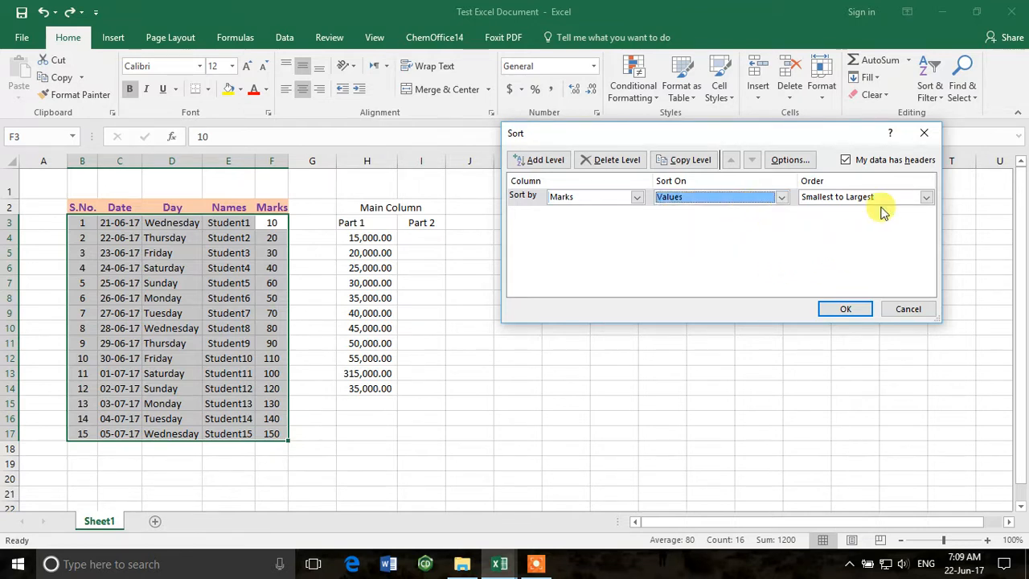
{"action": "left_click", "coordinate": [923, 198]}
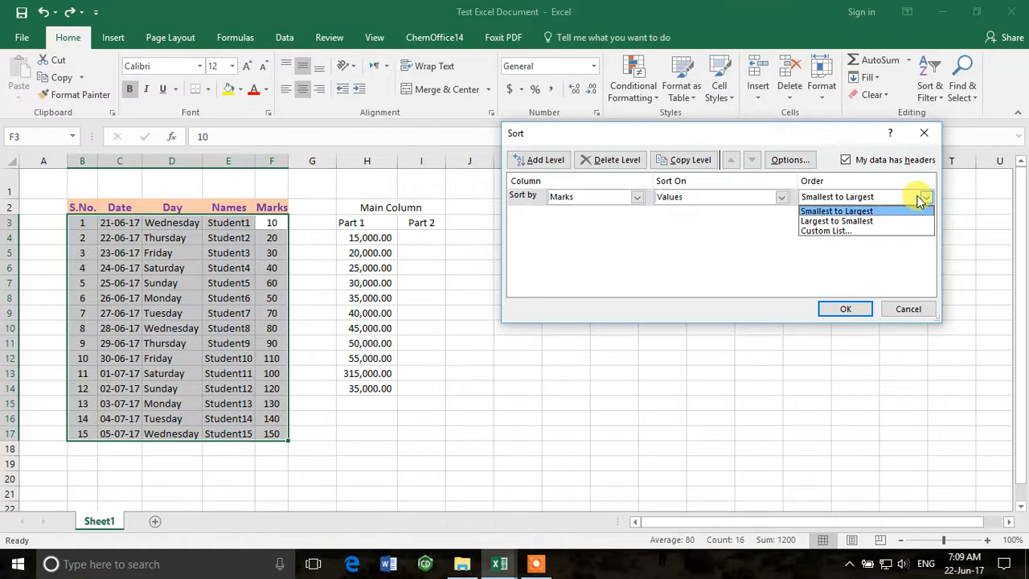
{"action": "left_click", "coordinate": [850, 221]}
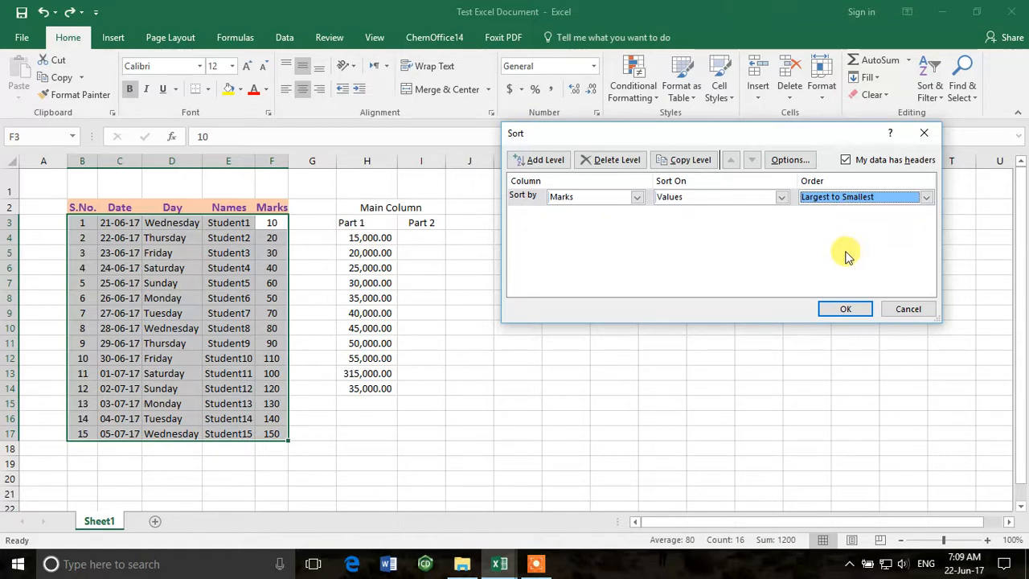
{"action": "left_click", "coordinate": [846, 314]}
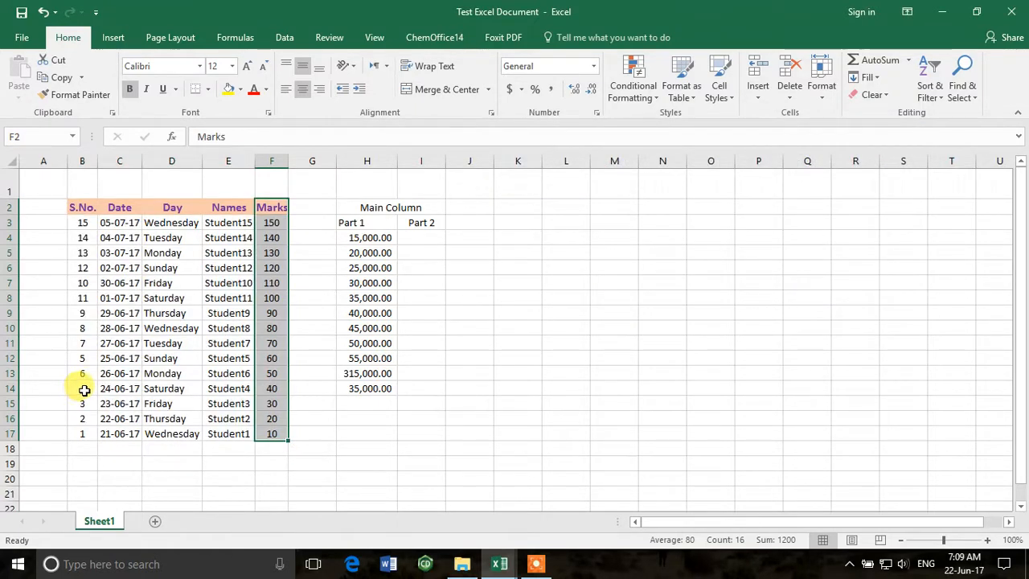
{"action": "left_click", "coordinate": [295, 233]}
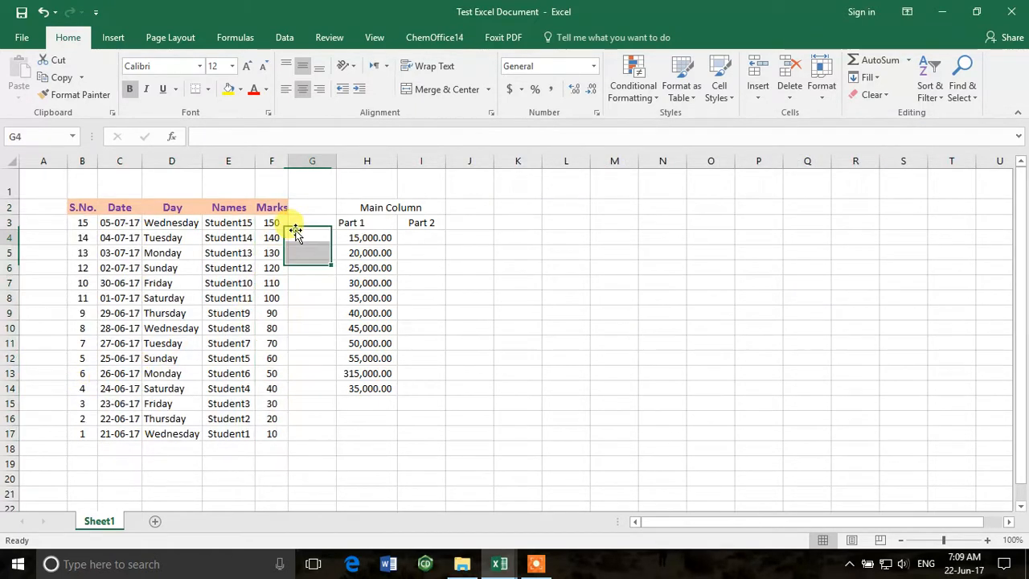
{"action": "left_click", "coordinate": [274, 222]}
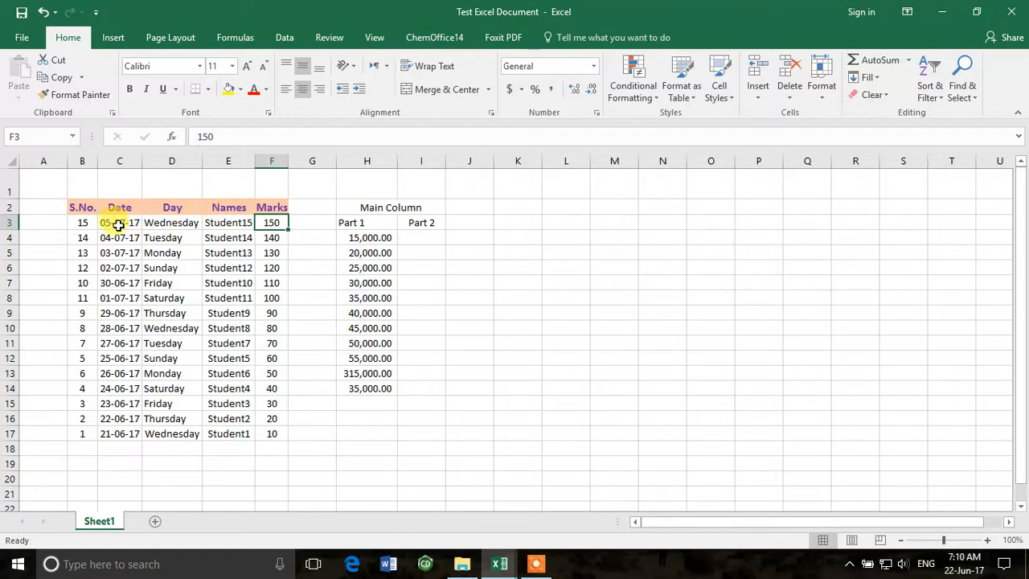
{"action": "left_click", "coordinate": [219, 223]}
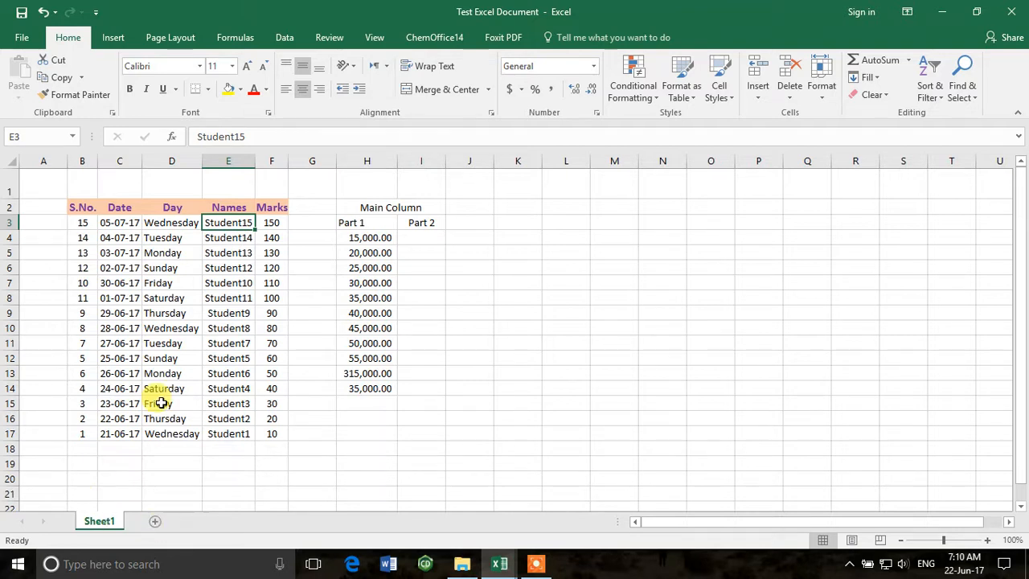
Step: Add a new blank worksheet after Sheet1
{"action": "left_click", "coordinate": [154, 522]}
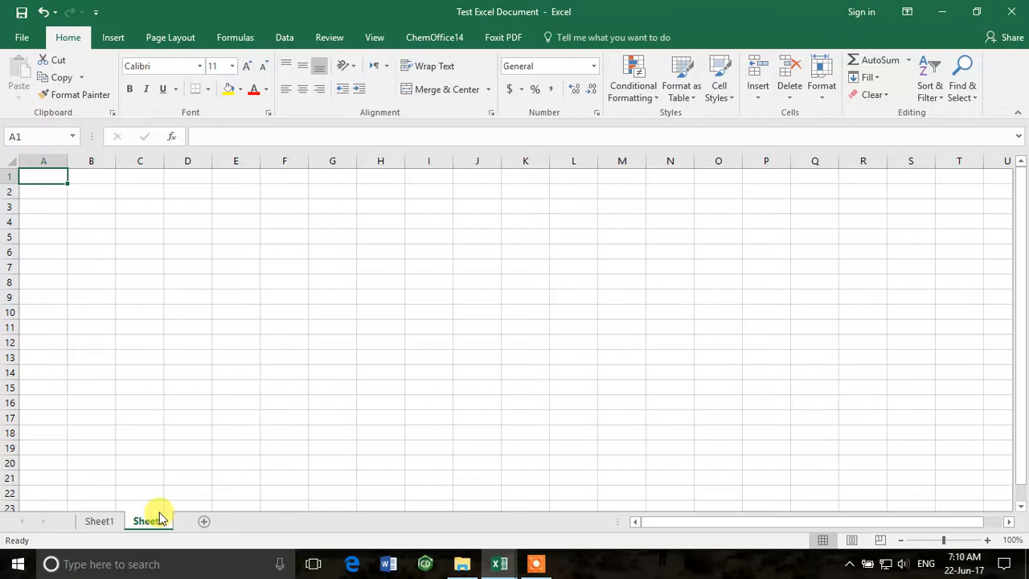
Step: Copy the sample inhibition table from the other open workbook and paste it at cell B2 of Sheet2
{"action": "left_click", "coordinate": [111, 523]}
{"action": "left_click", "coordinate": [130, 521]}
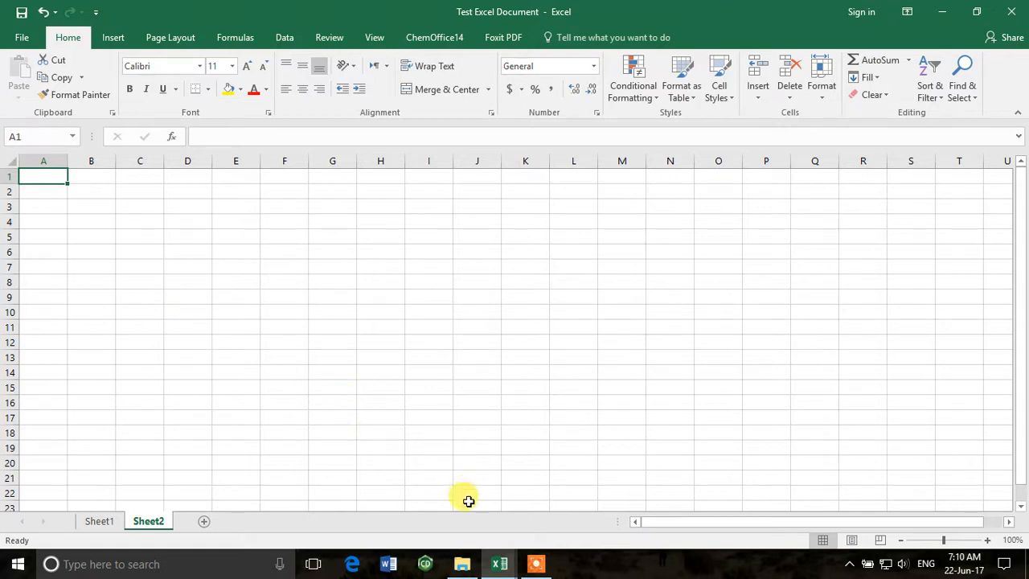
{"action": "left_click", "coordinate": [498, 563]}
{"action": "left_click", "coordinate": [442, 519]}
{"action": "left_click_drag", "start_coordinate": [22, 172], "coordinate": [253, 353]}
{"action": "key", "text": "ctrl+c"}
{"action": "left_click", "coordinate": [942, 12]}
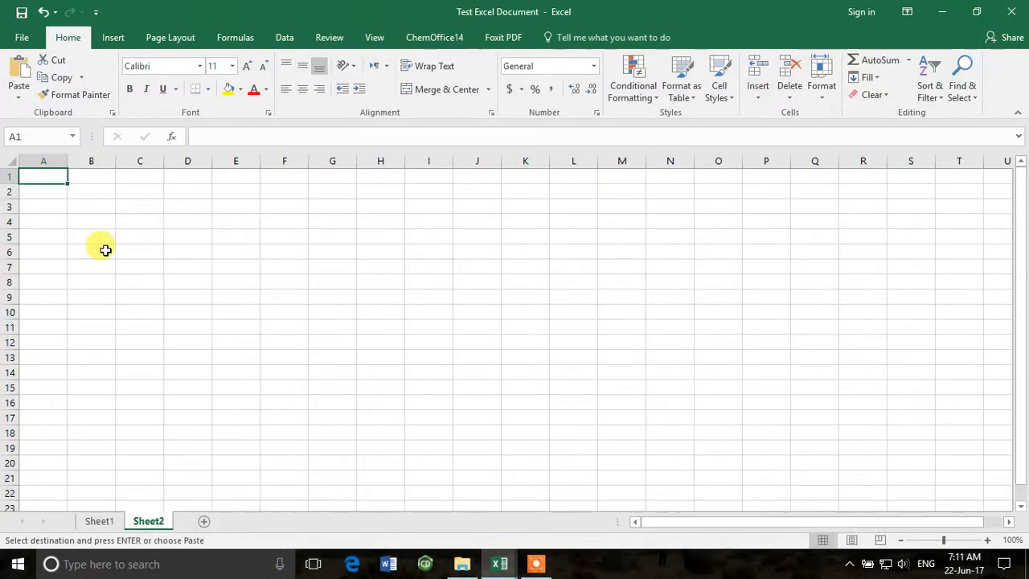
{"action": "left_click", "coordinate": [76, 193]}
{"action": "key", "text": "ctrl+v"}
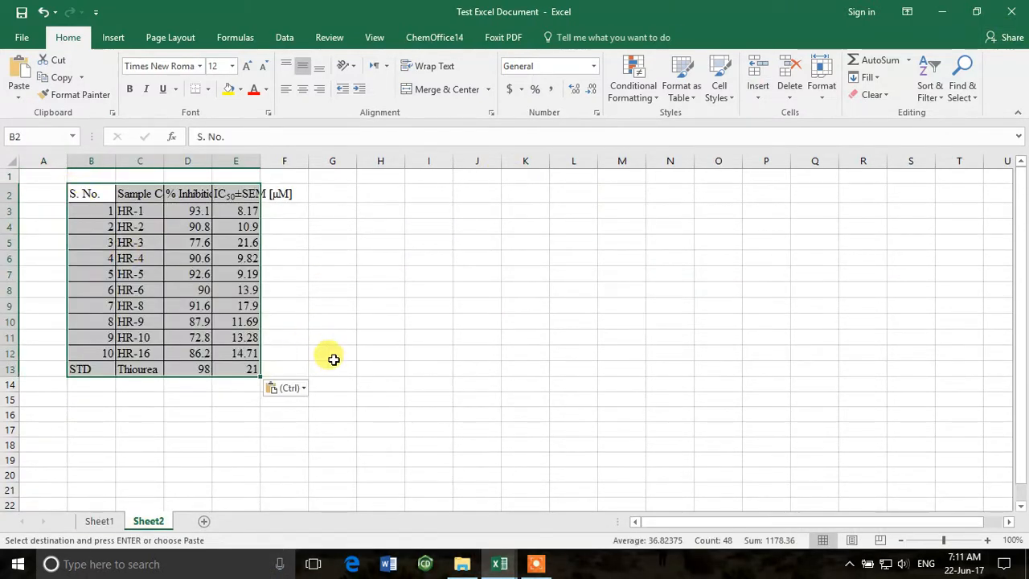
Step: AutoFit the widths of columns B through E to the pasted table's contents, then deselect them
{"action": "left_click_drag", "start_coordinate": [91, 161], "coordinate": [245, 158]}
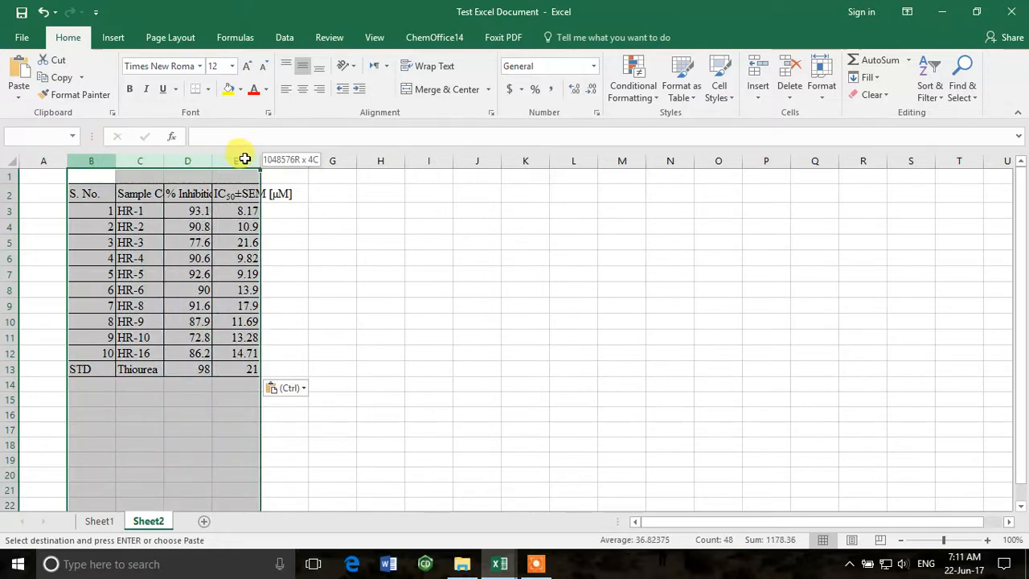
{"action": "double_click", "coordinate": [211, 160]}
{"action": "left_click", "coordinate": [476, 301]}
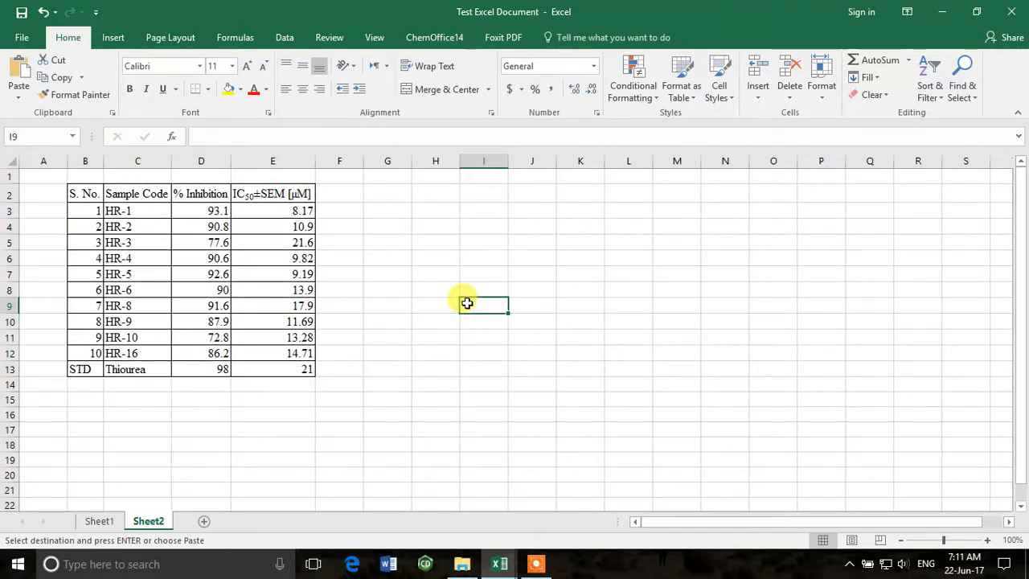
Step: Set the tab color of Sheet2 to the standard yellow
{"action": "left_click", "coordinate": [101, 521]}
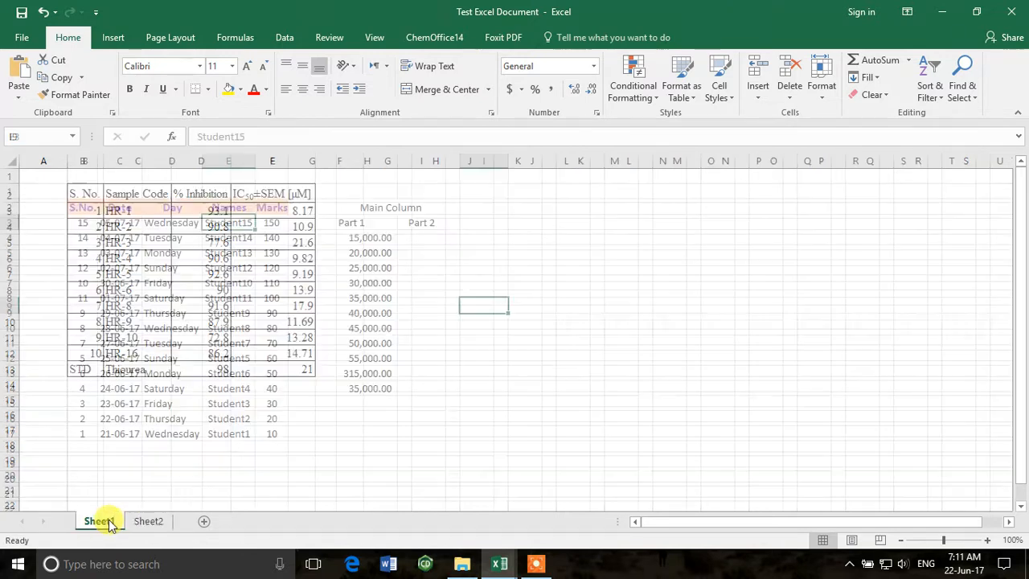
{"action": "left_click", "coordinate": [153, 520]}
{"action": "left_click", "coordinate": [99, 521]}
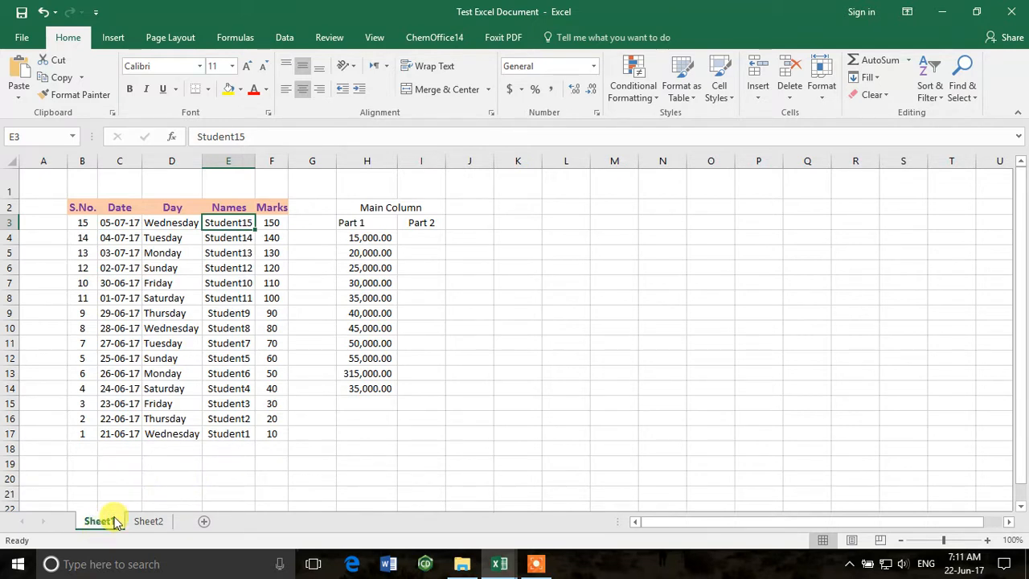
{"action": "right_click", "coordinate": [148, 525]}
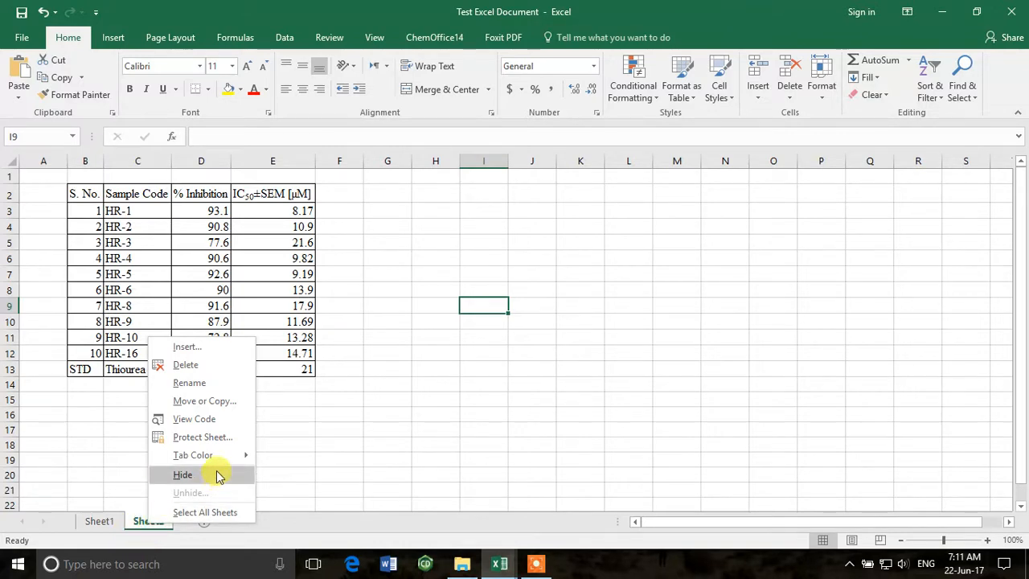
{"action": "mouse_move", "coordinate": [228, 459]}
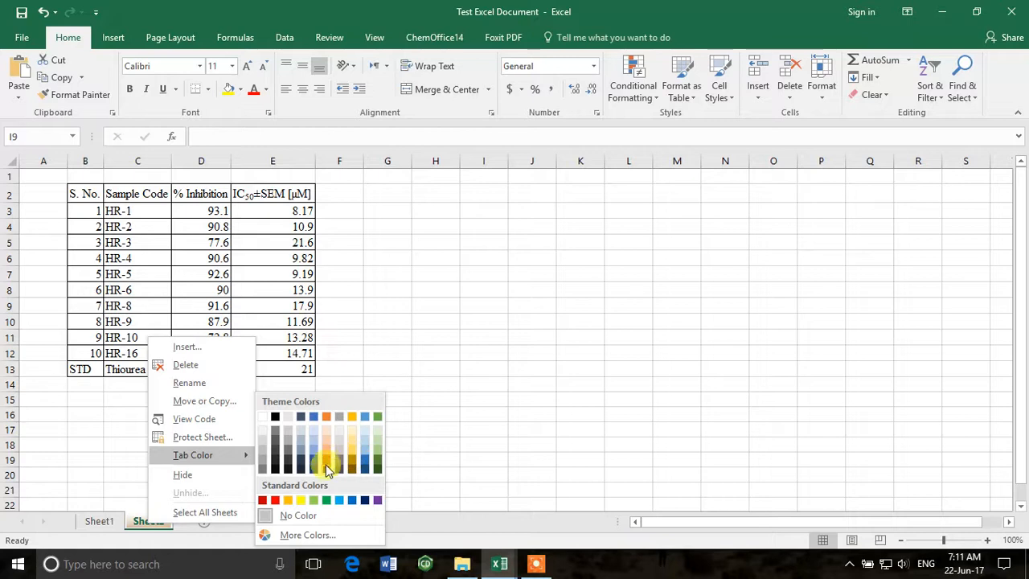
{"action": "left_click", "coordinate": [295, 500]}
Step: Set the tab color of Sheet1 to the standard purple
{"action": "left_click", "coordinate": [112, 521]}
{"action": "right_click", "coordinate": [103, 523]}
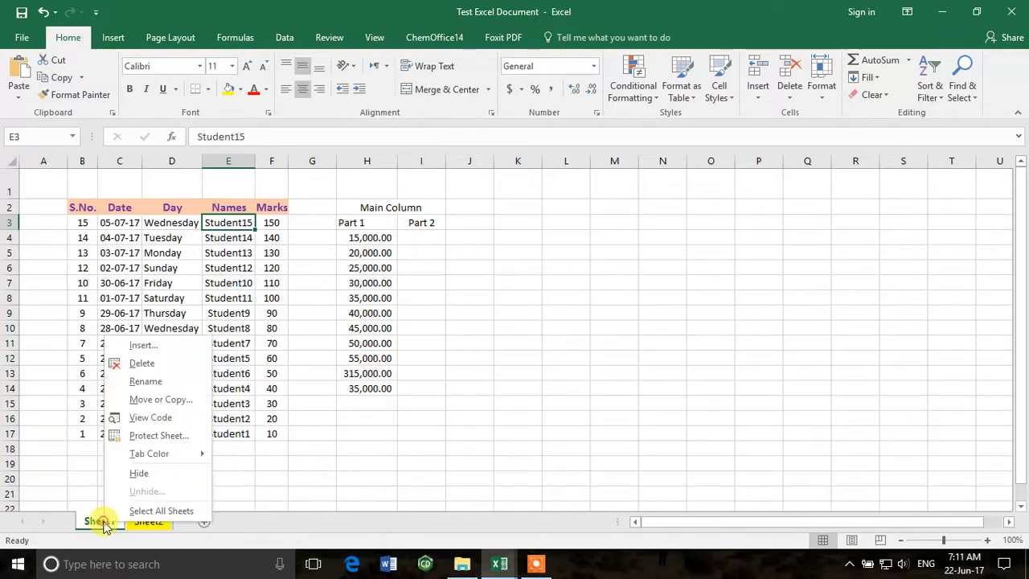
{"action": "mouse_move", "coordinate": [173, 458]}
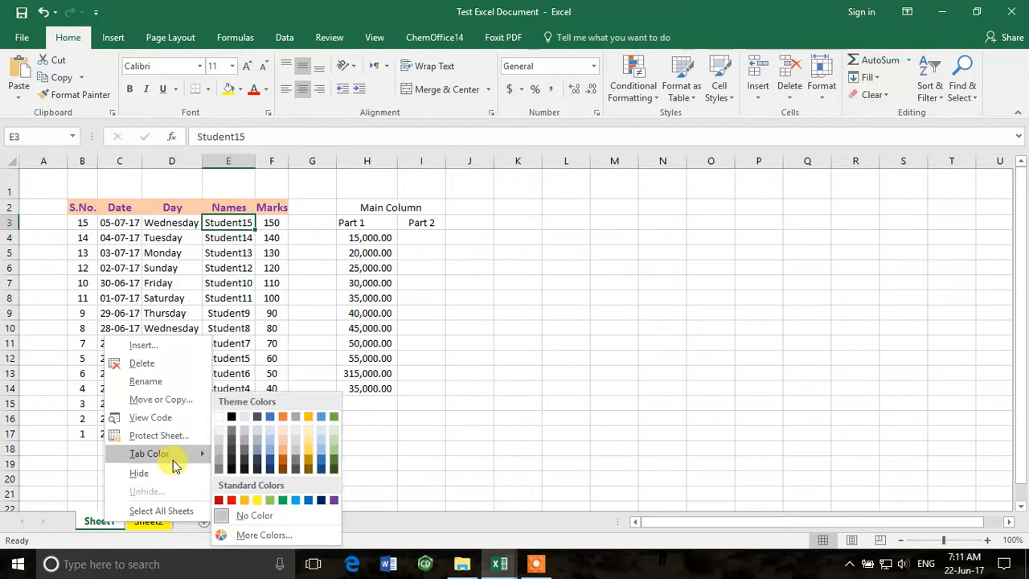
{"action": "left_click", "coordinate": [333, 500]}
Step: Alternate between Sheet1 and Sheet2 to examine their colored tabs, ending on Sheet1
{"action": "left_click", "coordinate": [148, 522]}
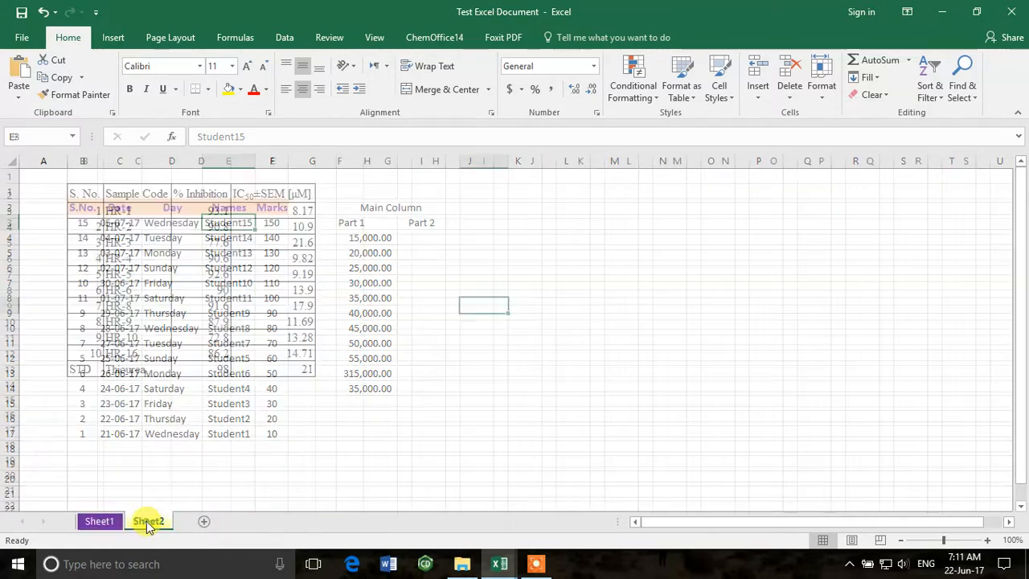
{"action": "left_click", "coordinate": [92, 523]}
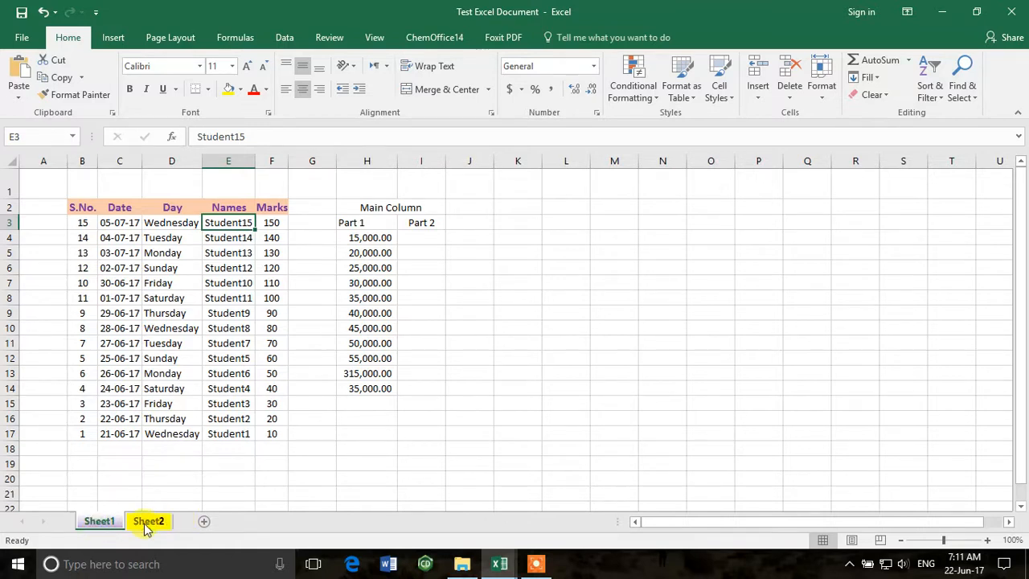
{"action": "left_click", "coordinate": [147, 523]}
{"action": "left_click", "coordinate": [108, 521]}
{"action": "left_click", "coordinate": [145, 523]}
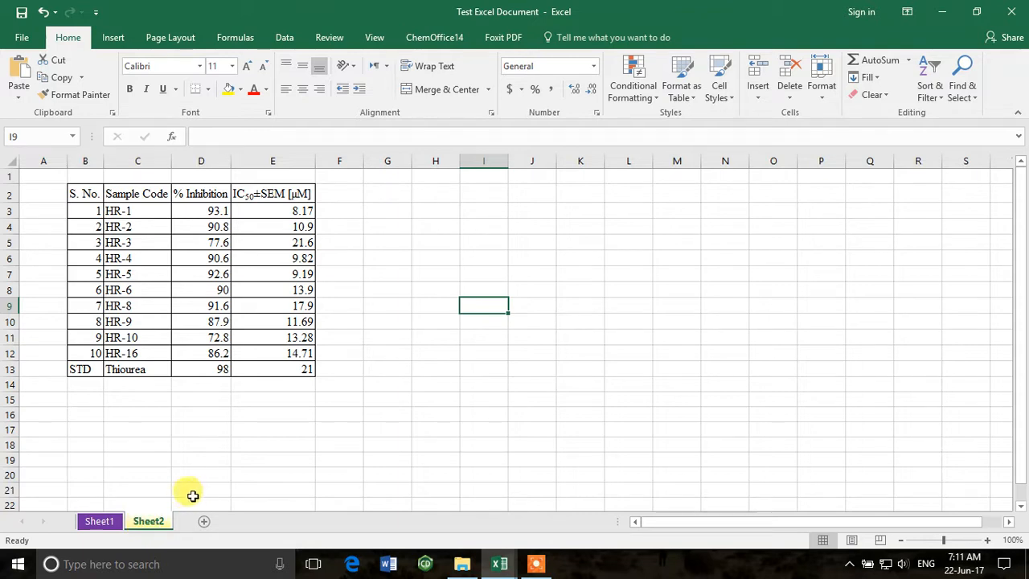
{"action": "left_click", "coordinate": [119, 522]}
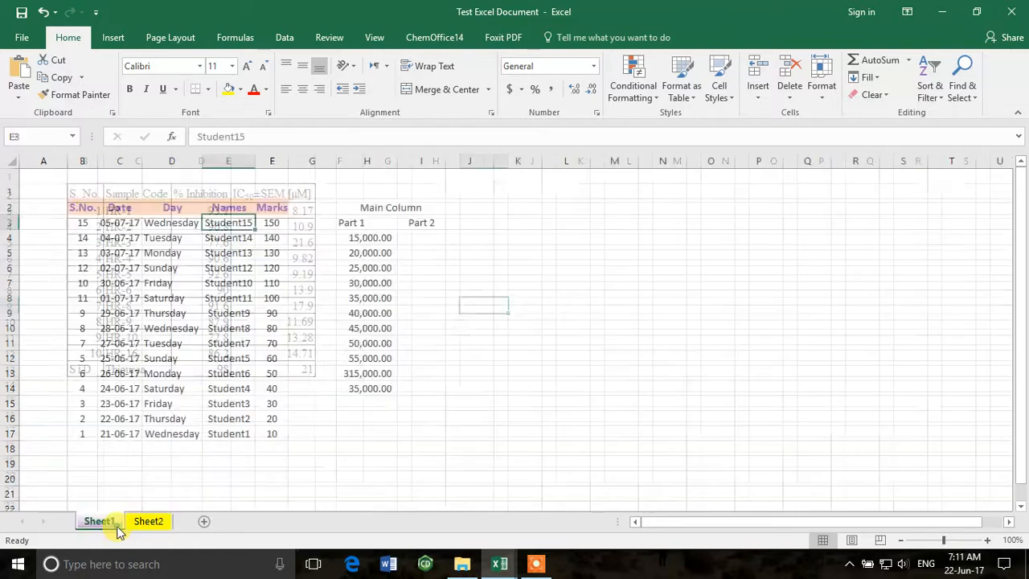
{"action": "left_click", "coordinate": [311, 462]}
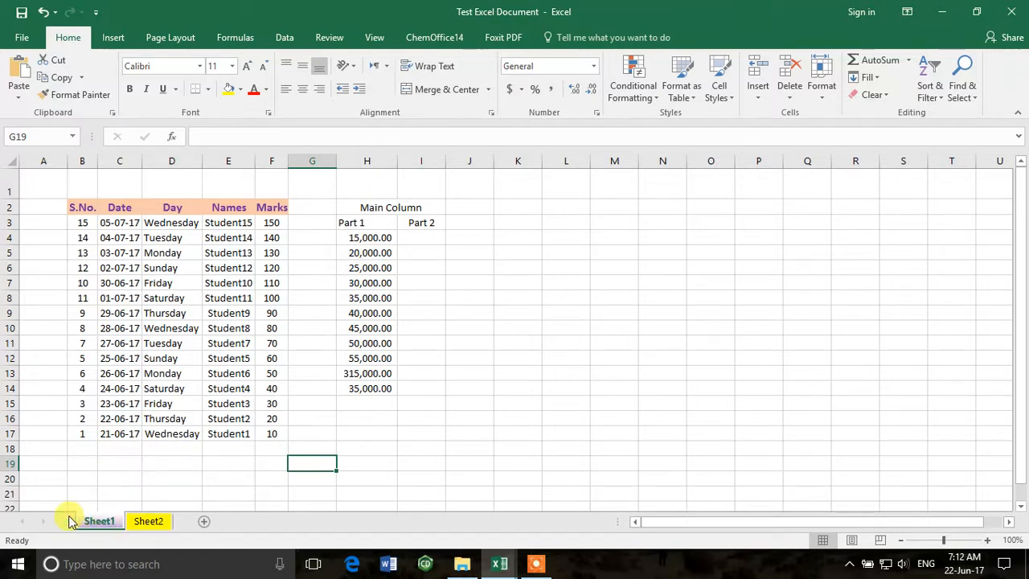
Step: Create a copy of Sheet1 at the end of the same workbook, Test Excel Document.xlsx
{"action": "right_click", "coordinate": [110, 526]}
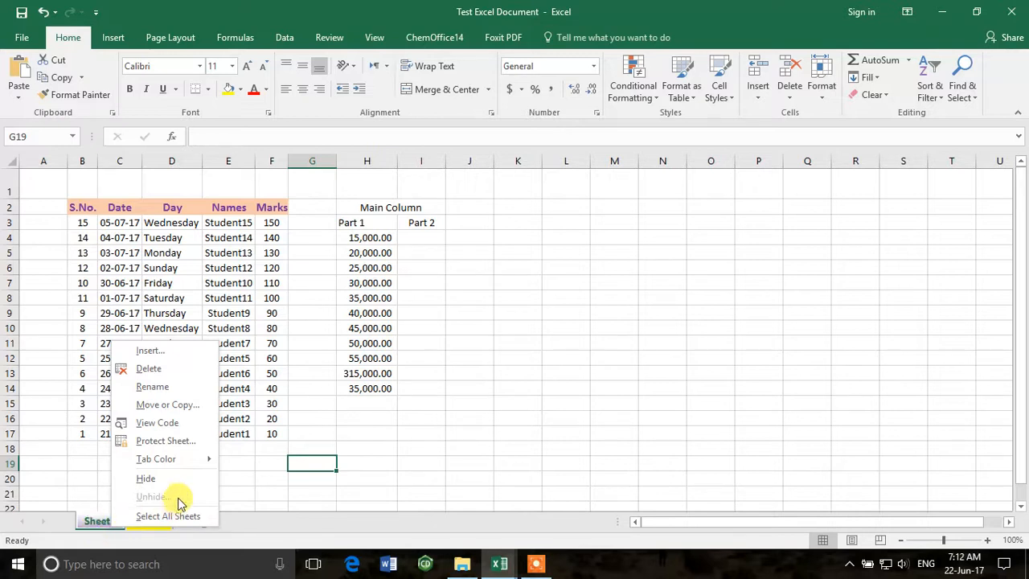
{"action": "left_click", "coordinate": [173, 404]}
{"action": "left_click_drag", "start_coordinate": [189, 294], "coordinate": [602, 183]}
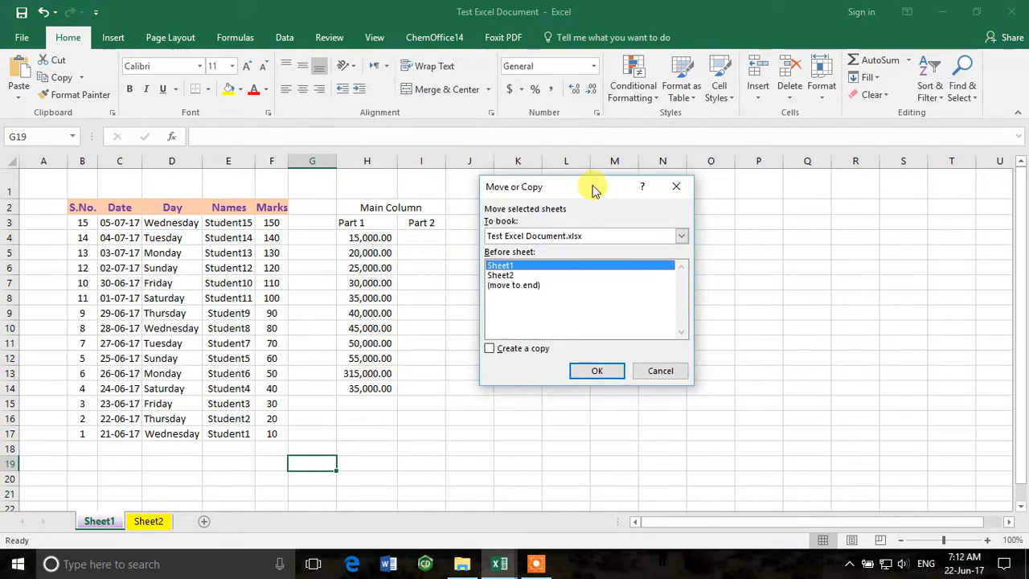
{"action": "left_click", "coordinate": [512, 285]}
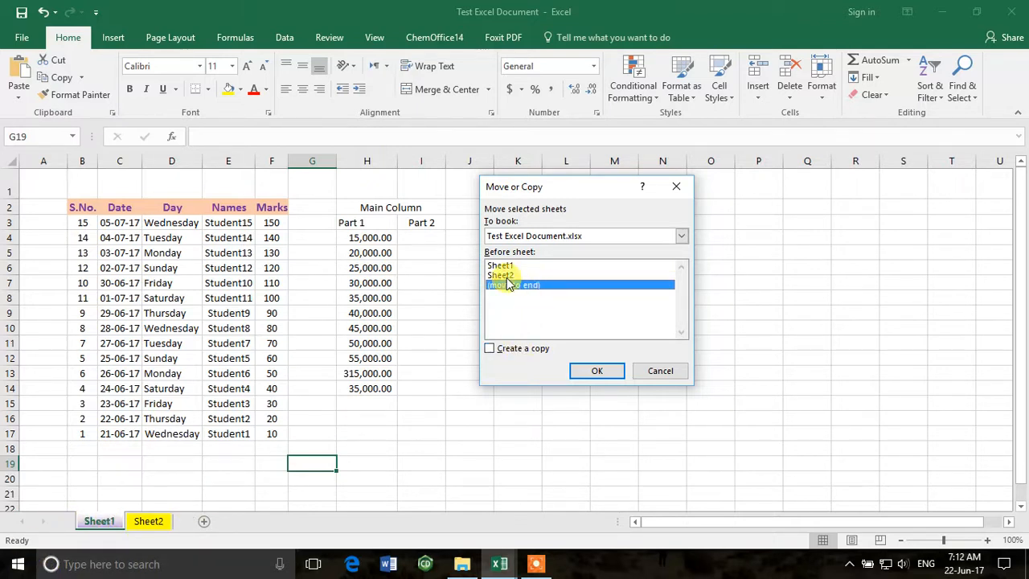
{"action": "left_click", "coordinate": [492, 349]}
{"action": "left_click", "coordinate": [509, 276]}
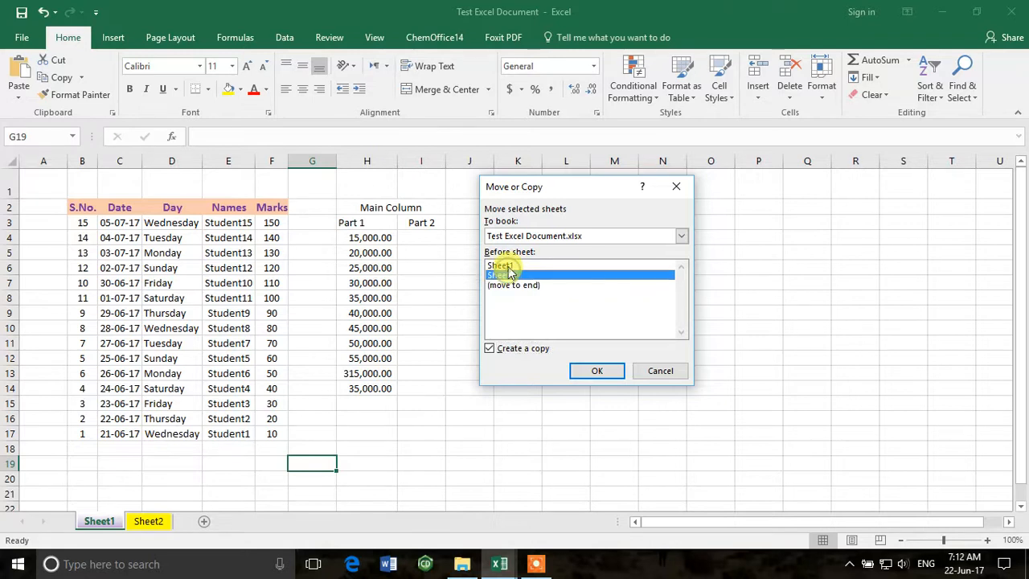
{"action": "left_click", "coordinate": [512, 285]}
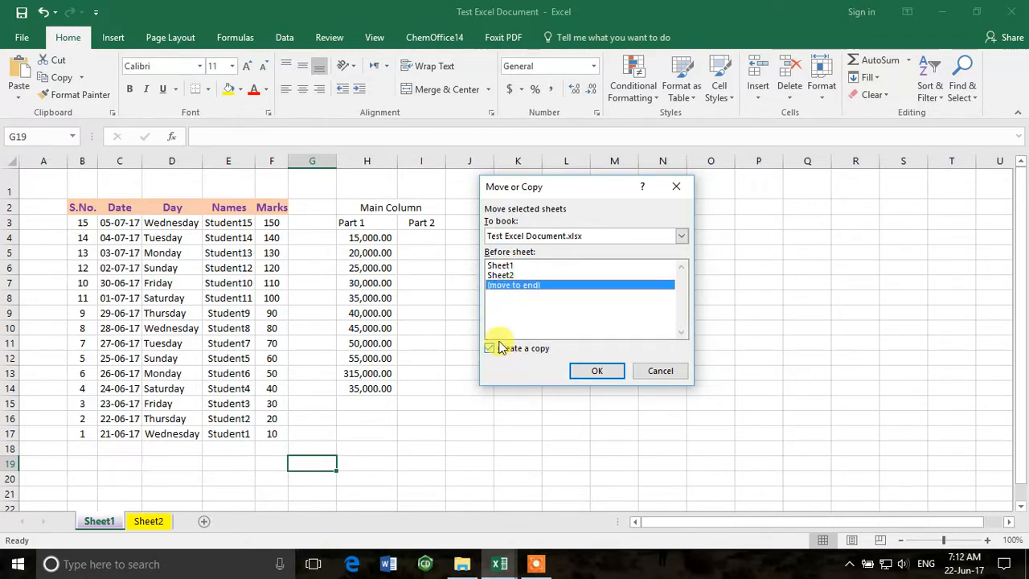
{"action": "left_click", "coordinate": [506, 267]}
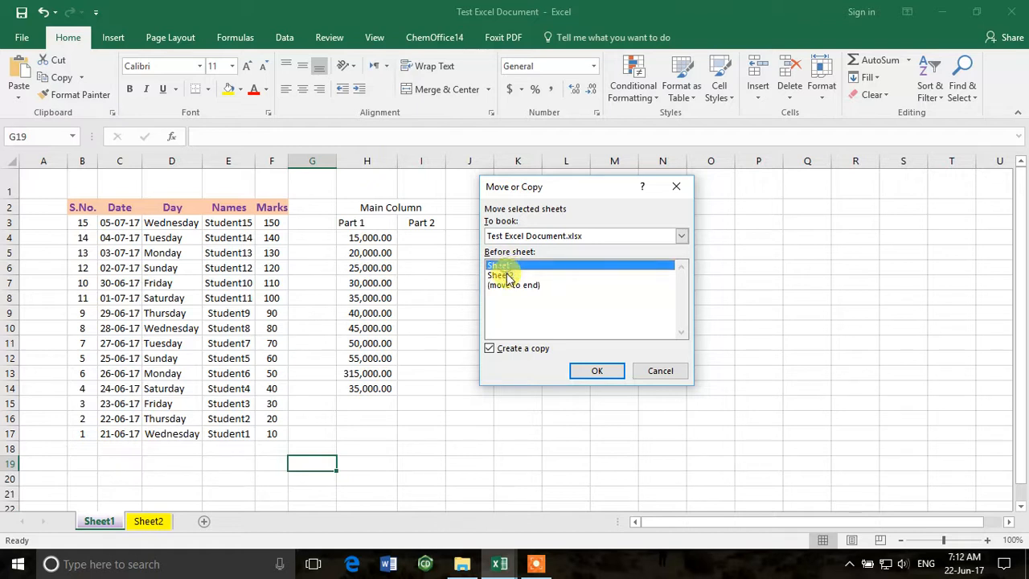
{"action": "left_click", "coordinate": [511, 276]}
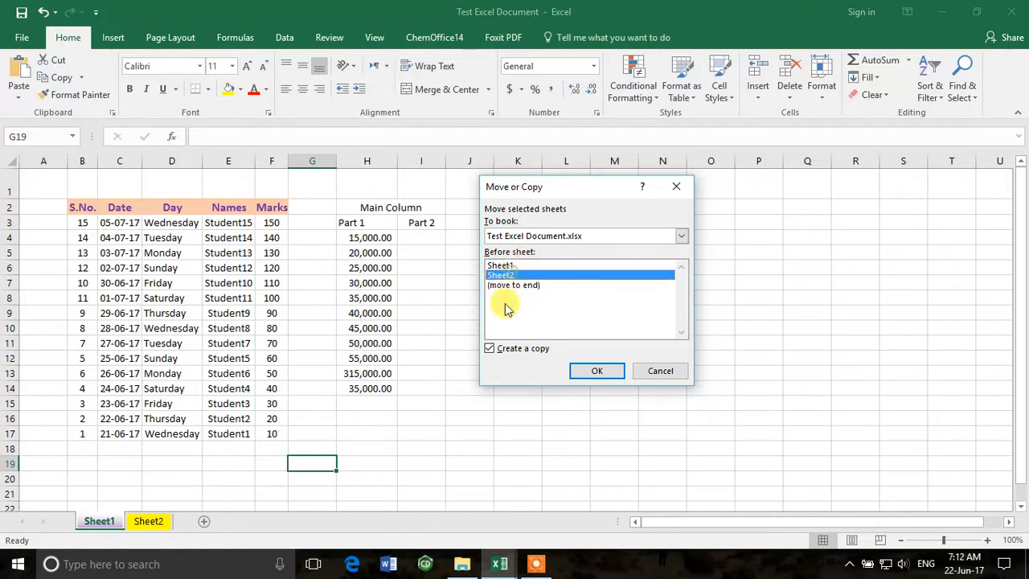
{"action": "left_click", "coordinate": [509, 286]}
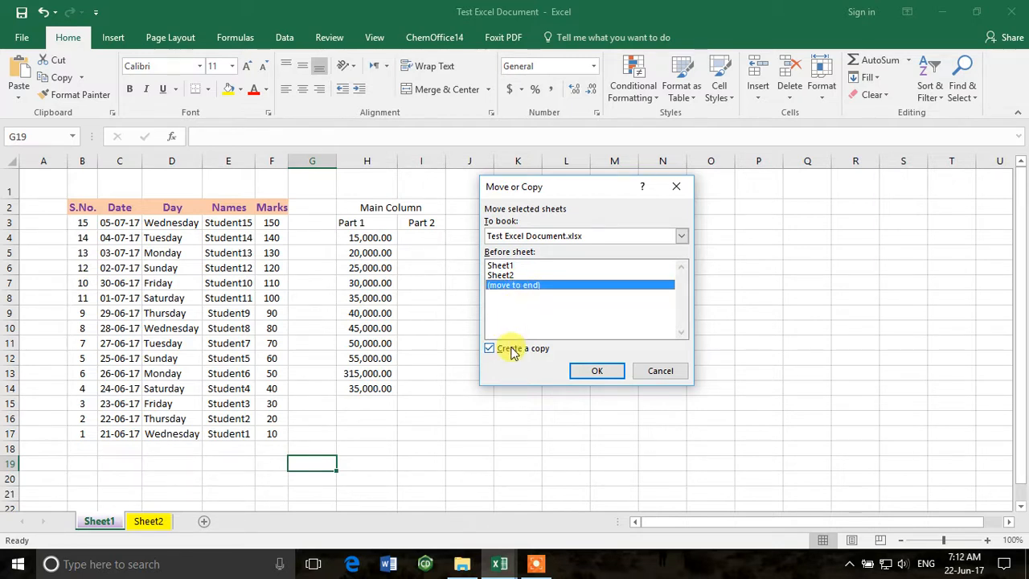
{"action": "left_click", "coordinate": [597, 370]}
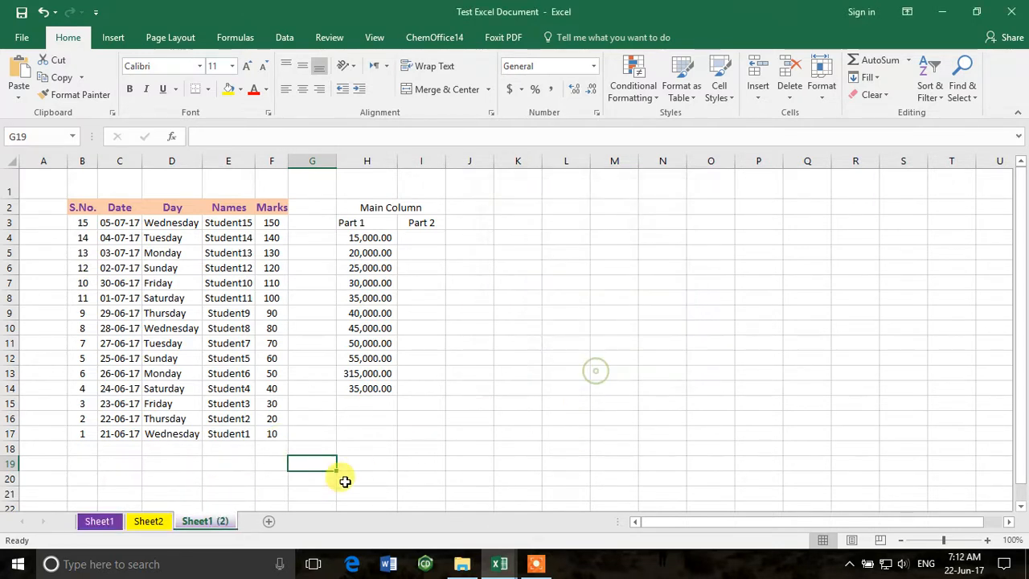
Step: Rename the duplicated sheet as Sheet1 (Copy) and compare it with the original Sheet1
{"action": "right_click", "coordinate": [196, 523]}
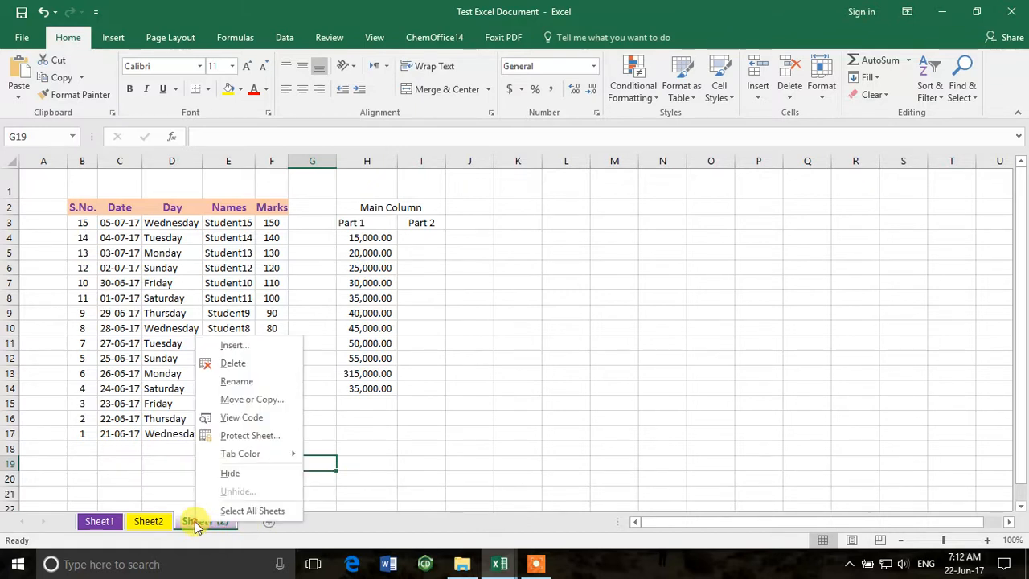
{"action": "left_click", "coordinate": [255, 381]}
{"action": "key", "text": "Right"}
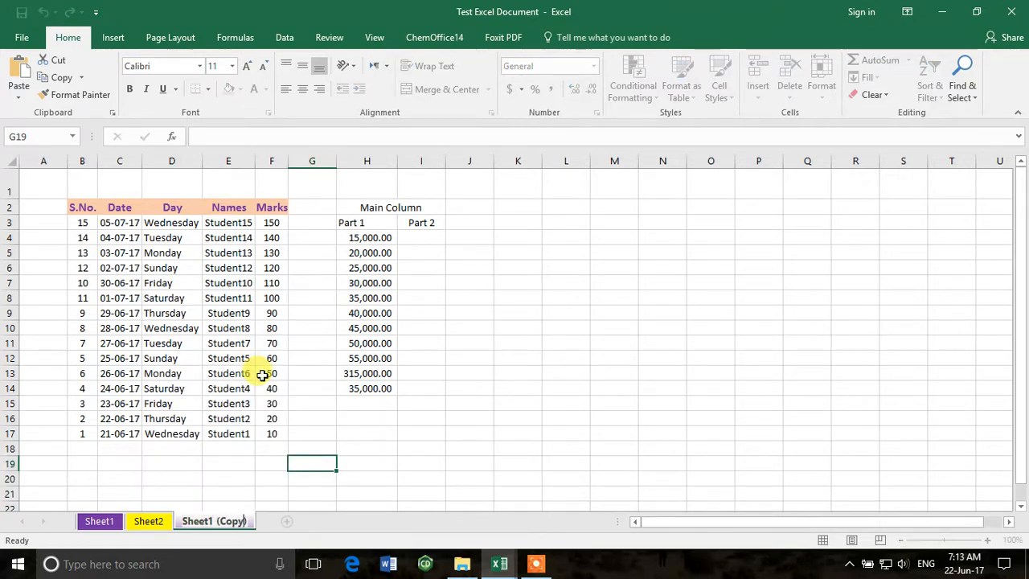
{"action": "left_click", "coordinate": [593, 398]}
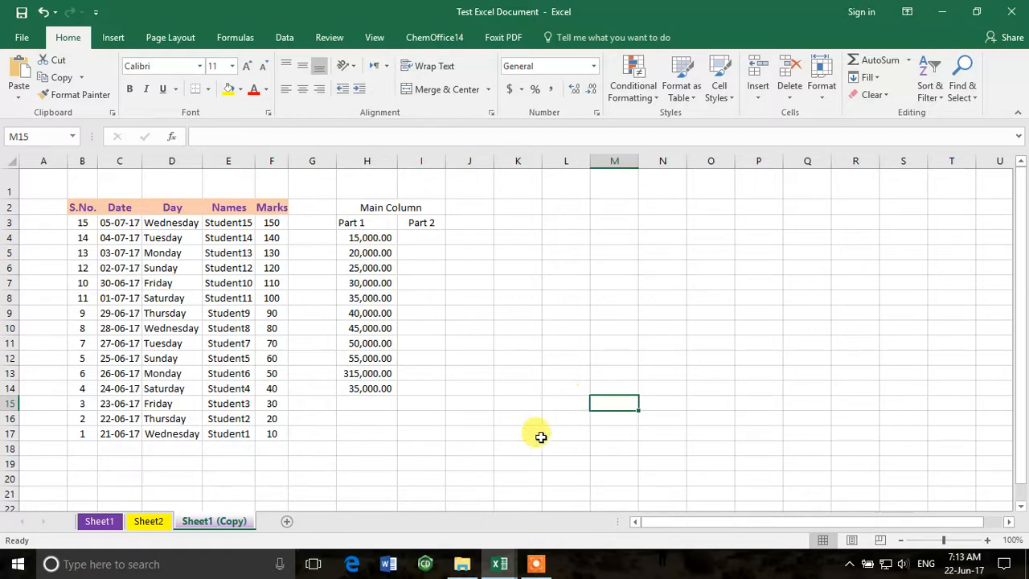
{"action": "left_click", "coordinate": [100, 521]}
{"action": "left_click", "coordinate": [210, 519]}
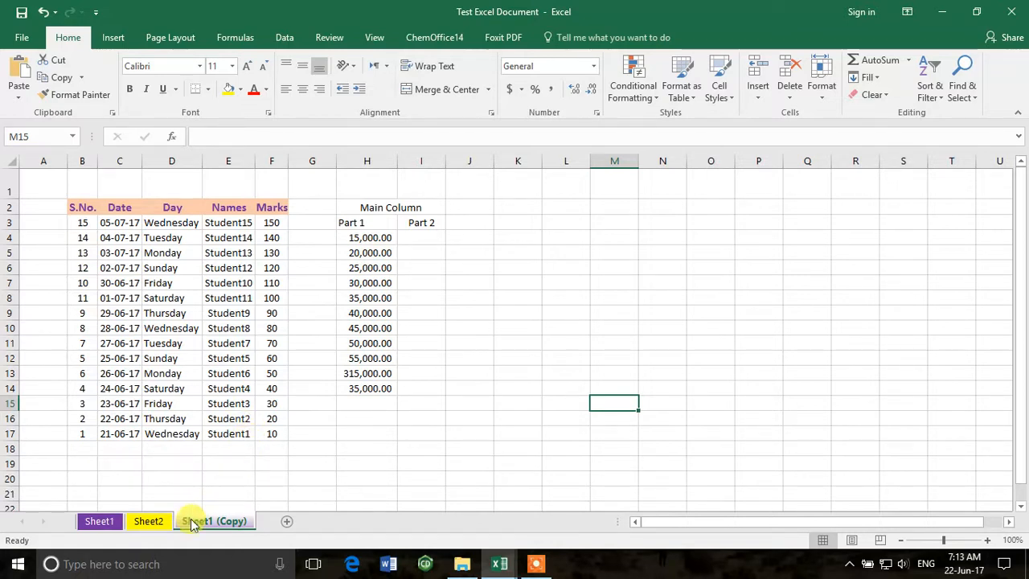
Step: Create a copy of Sheet1 in a new workbook, using (new book) as the destination
{"action": "left_click", "coordinate": [102, 521]}
{"action": "right_click", "coordinate": [107, 521]}
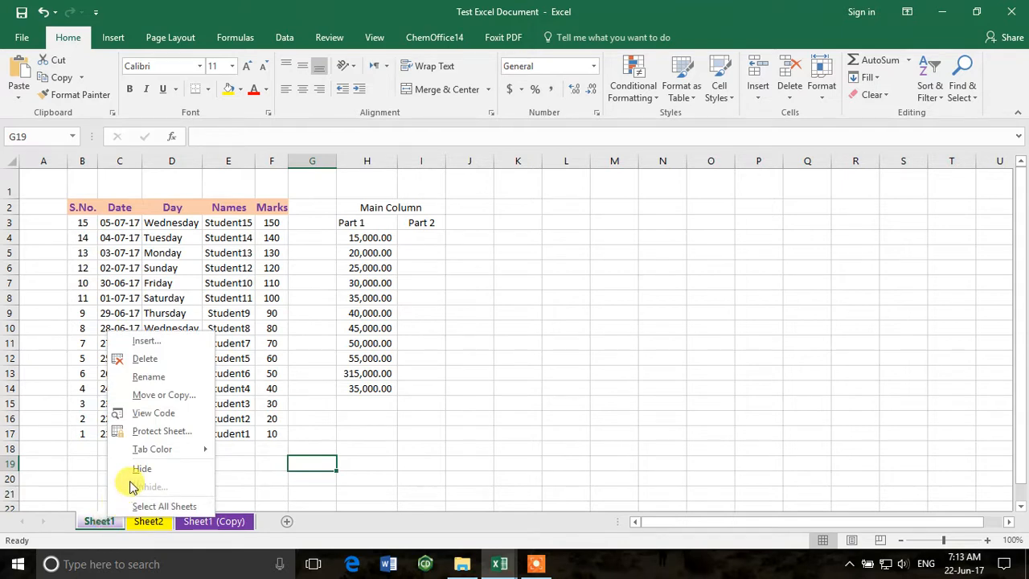
{"action": "left_click", "coordinate": [179, 394]}
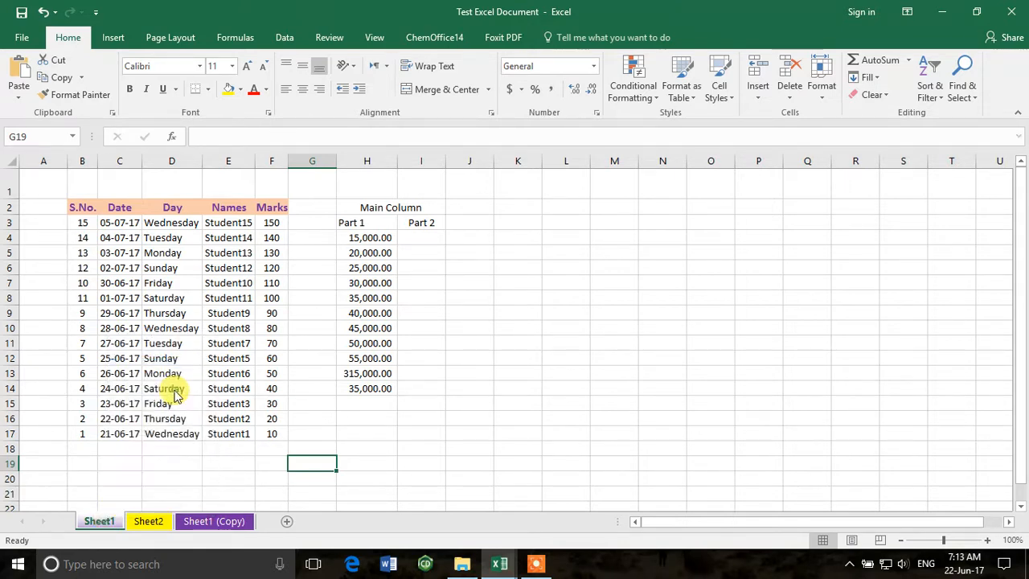
{"action": "left_click_drag", "start_coordinate": [165, 299], "coordinate": [612, 187]}
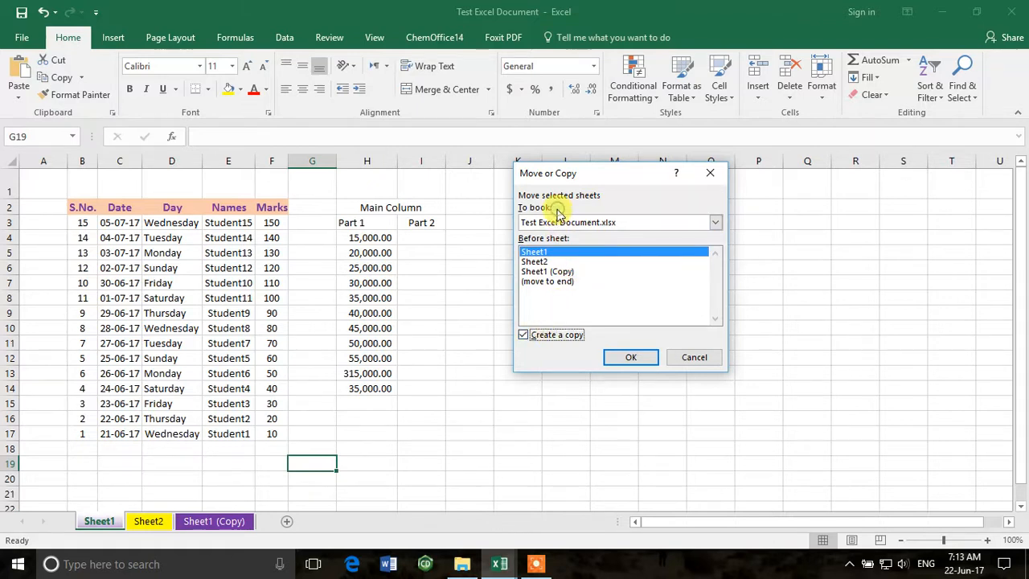
{"action": "left_click", "coordinate": [721, 222]}
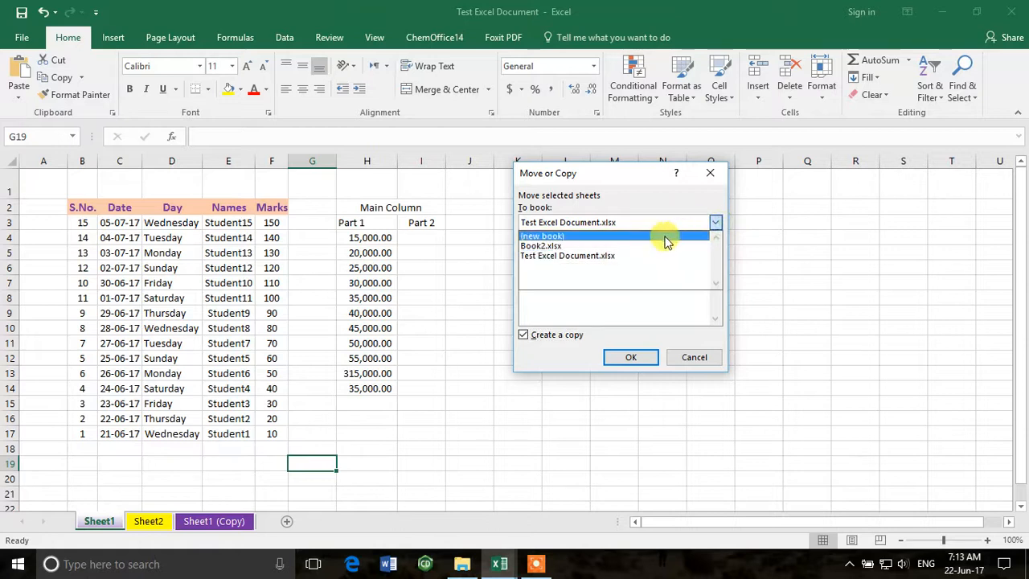
{"action": "left_click", "coordinate": [591, 237]}
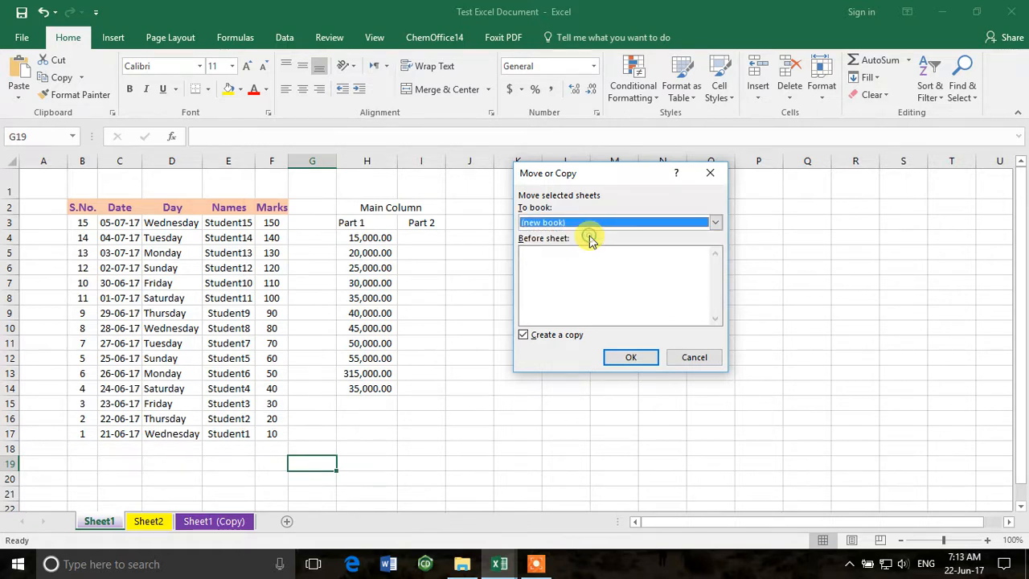
{"action": "left_click", "coordinate": [635, 358]}
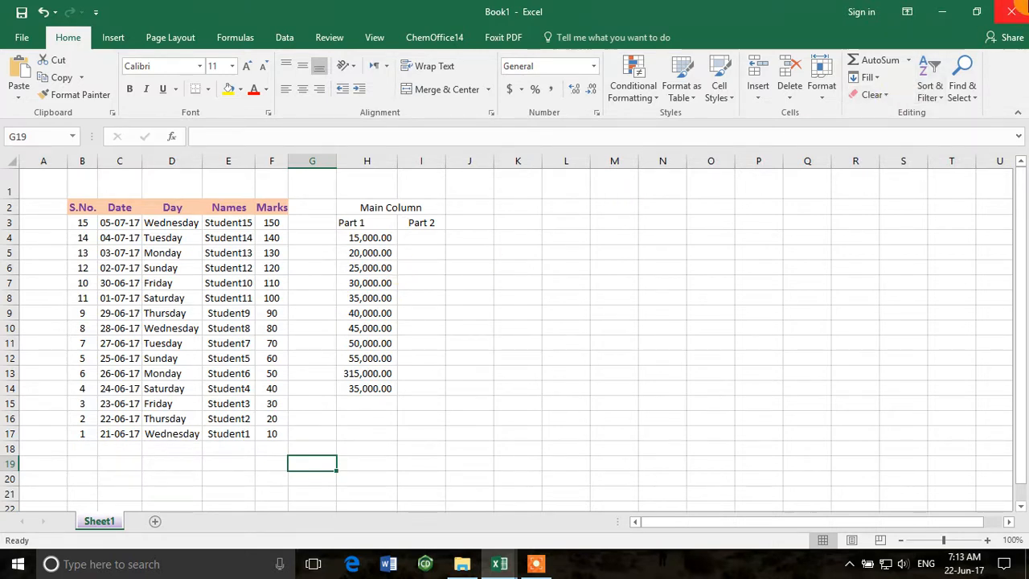
Step: Close the Book1 workbook without saving it and return to Test Excel Document
{"action": "left_click", "coordinate": [1011, 11]}
{"action": "left_click", "coordinate": [517, 300]}
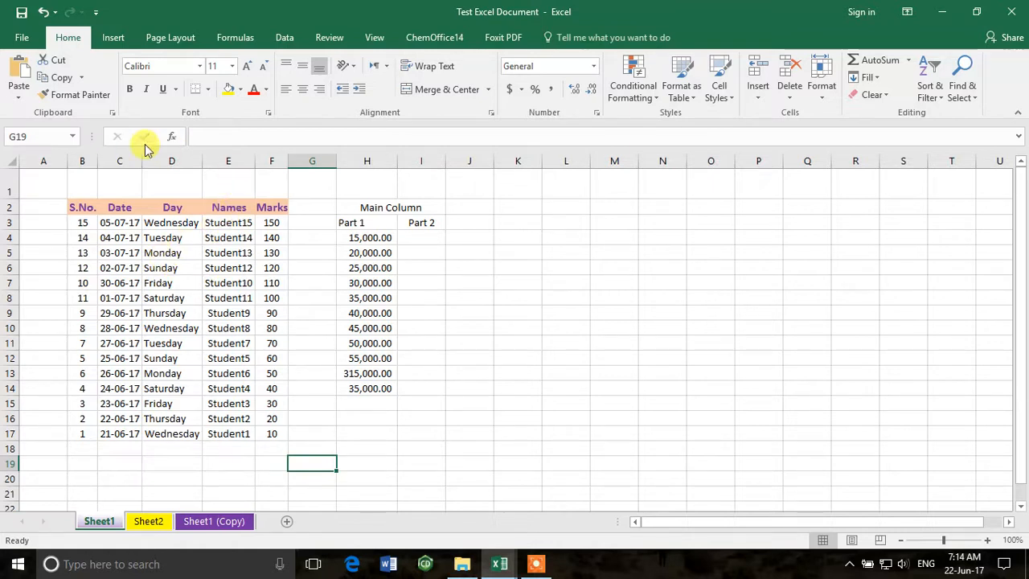
Step: Apply All Borders to the whole student table, B2:F17, on Sheet1
{"action": "left_click_drag", "start_coordinate": [81, 203], "coordinate": [271, 434]}
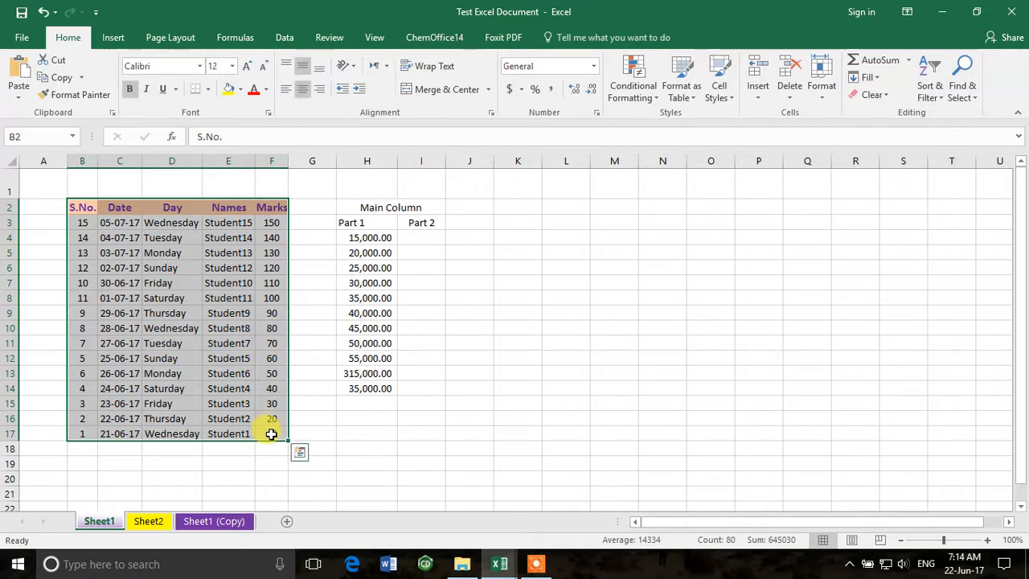
{"action": "left_click", "coordinate": [209, 93]}
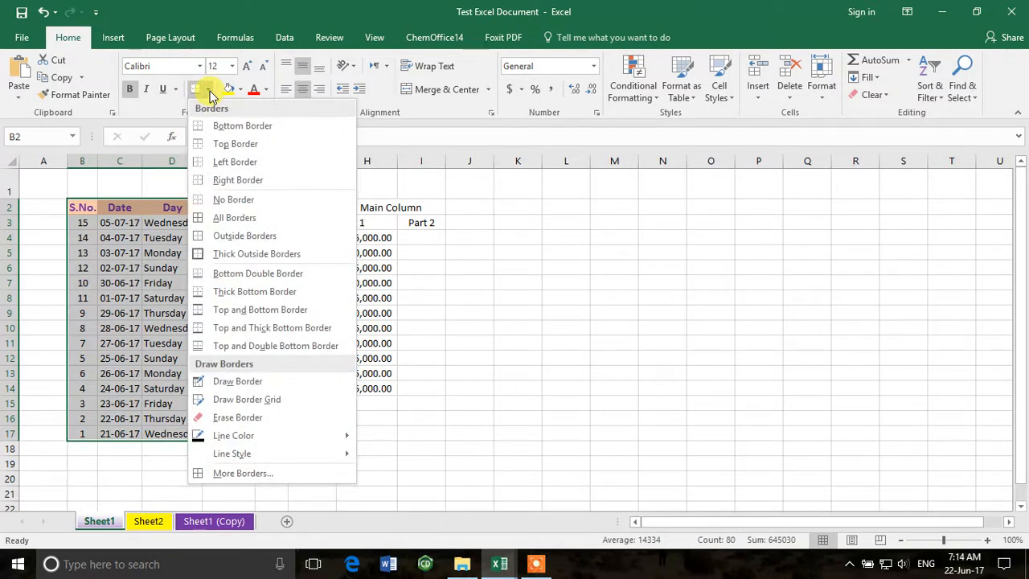
{"action": "left_click", "coordinate": [297, 226]}
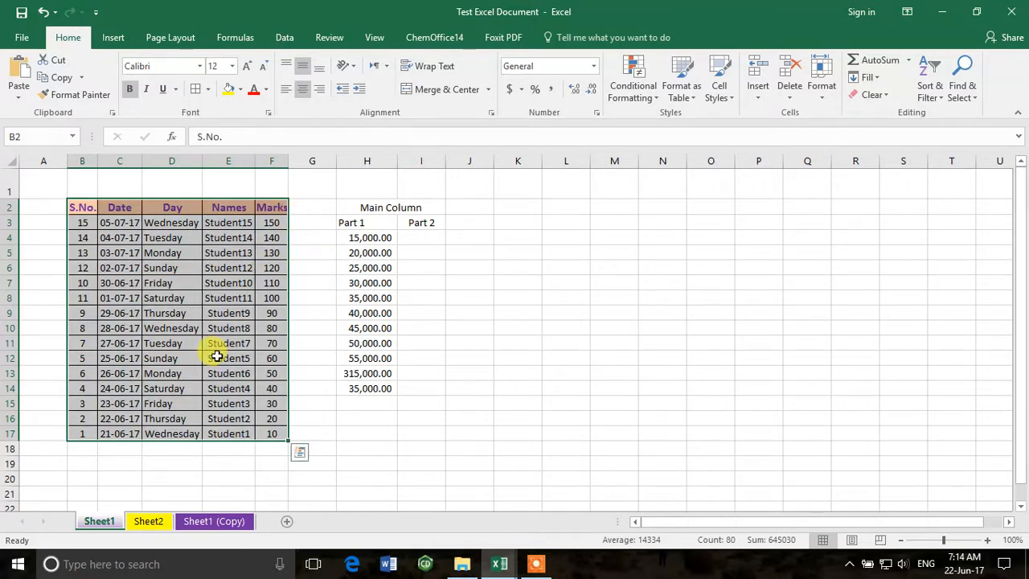
{"action": "left_click", "coordinate": [216, 357]}
Step: Add Thick Outside Borders around the student table B2:F17
{"action": "left_click_drag", "start_coordinate": [80, 208], "coordinate": [269, 437]}
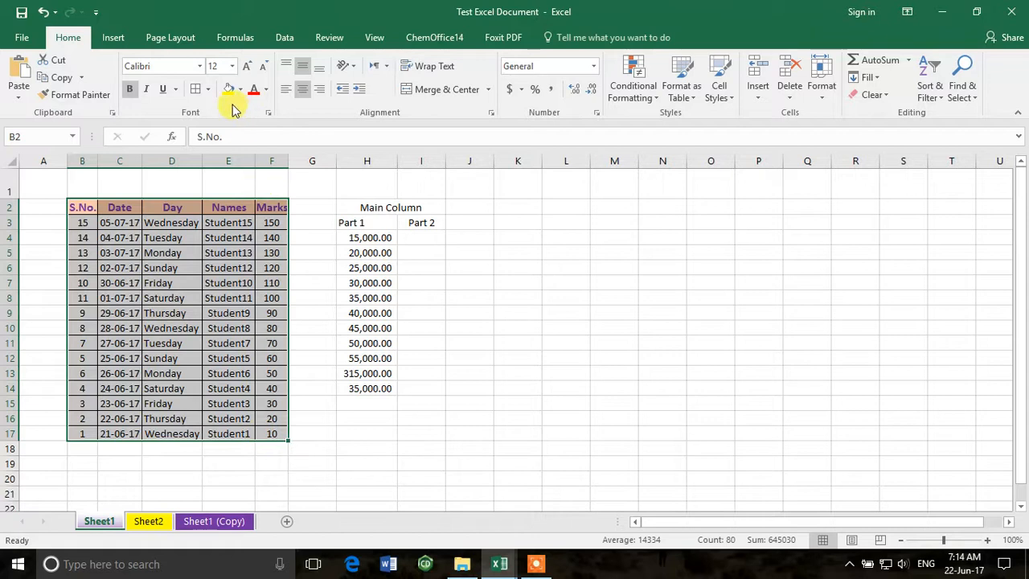
{"action": "left_click", "coordinate": [207, 90]}
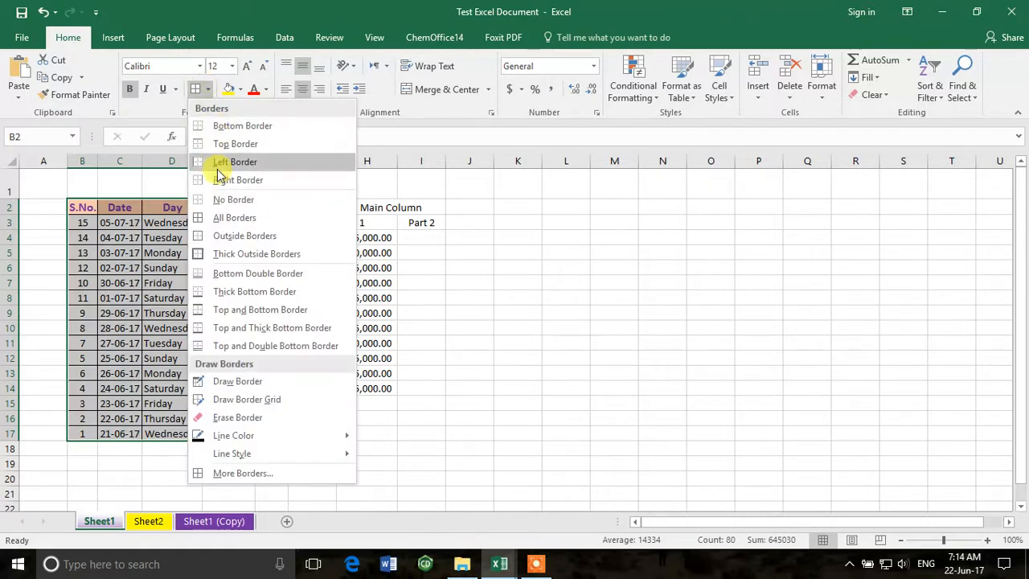
{"action": "left_click", "coordinate": [269, 255]}
{"action": "left_click", "coordinate": [406, 281]}
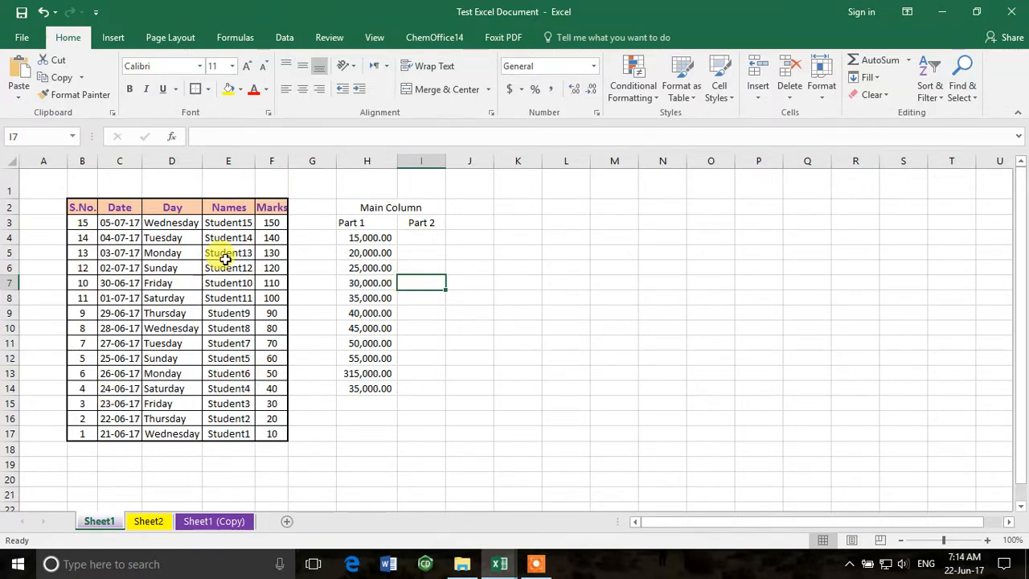
Step: Give the table's header cells B2:F2 double-line borders through the Format Cells border settings
{"action": "left_click", "coordinate": [85, 208]}
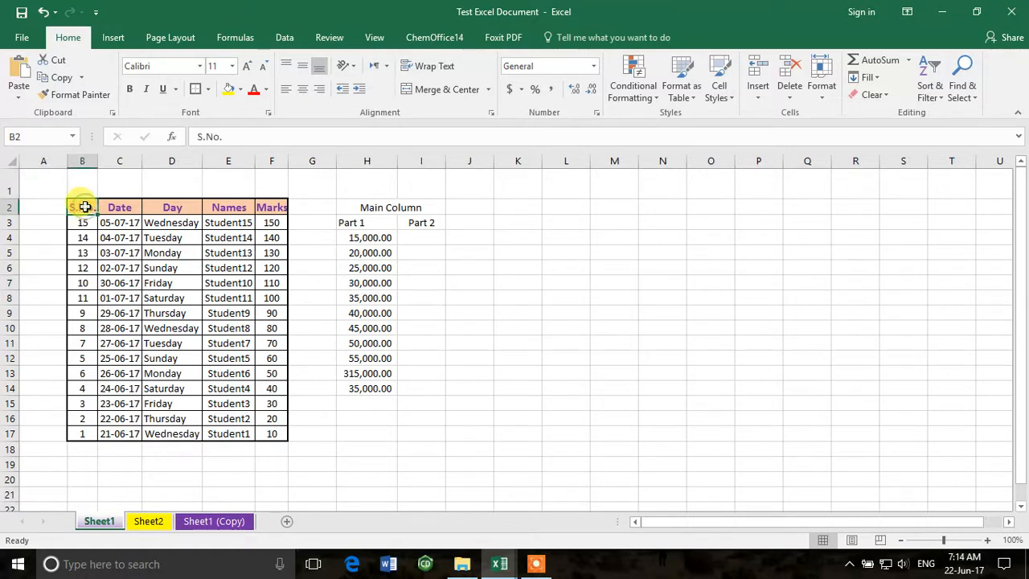
{"action": "left_click_drag", "start_coordinate": [85, 208], "coordinate": [269, 207]}
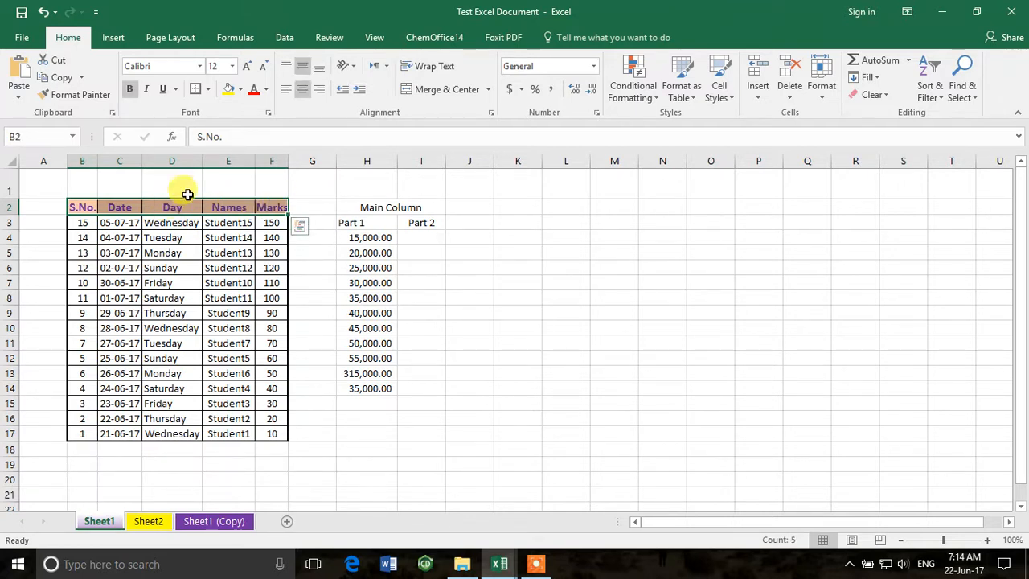
{"action": "left_click", "coordinate": [208, 90]}
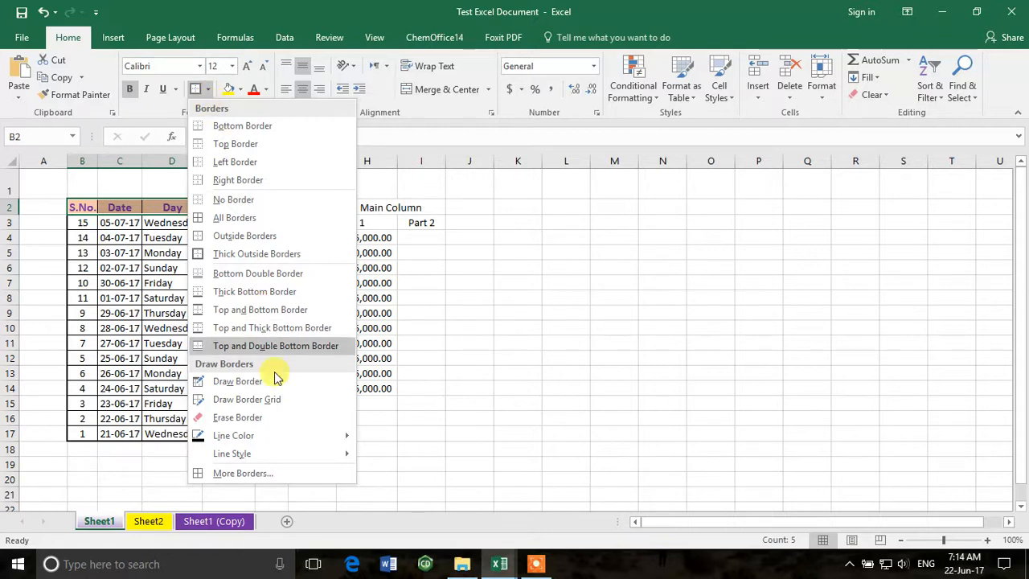
{"action": "left_click", "coordinate": [269, 473]}
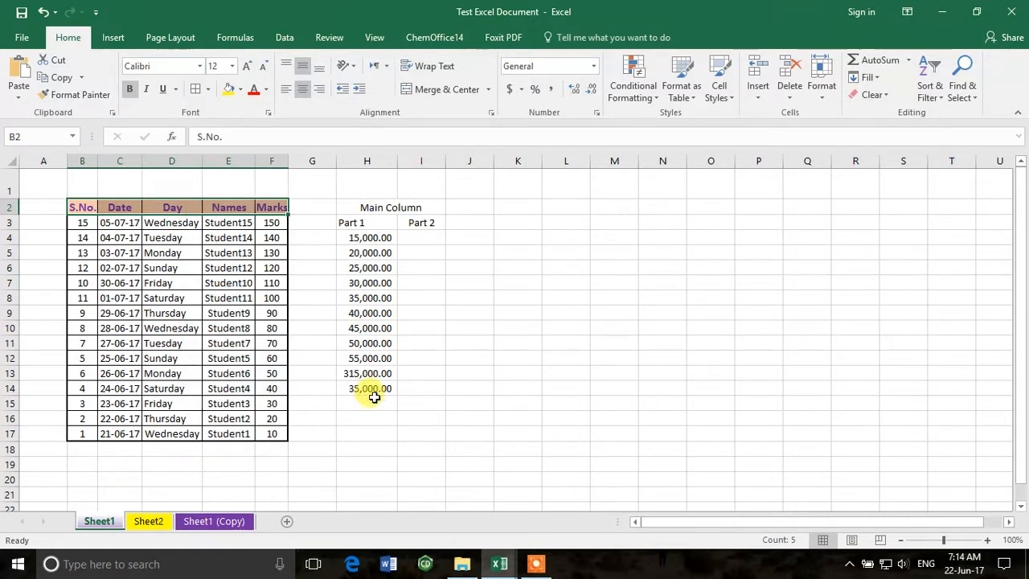
{"action": "left_click_drag", "start_coordinate": [659, 55], "coordinate": [485, 121]}
{"action": "left_click", "coordinate": [440, 262]}
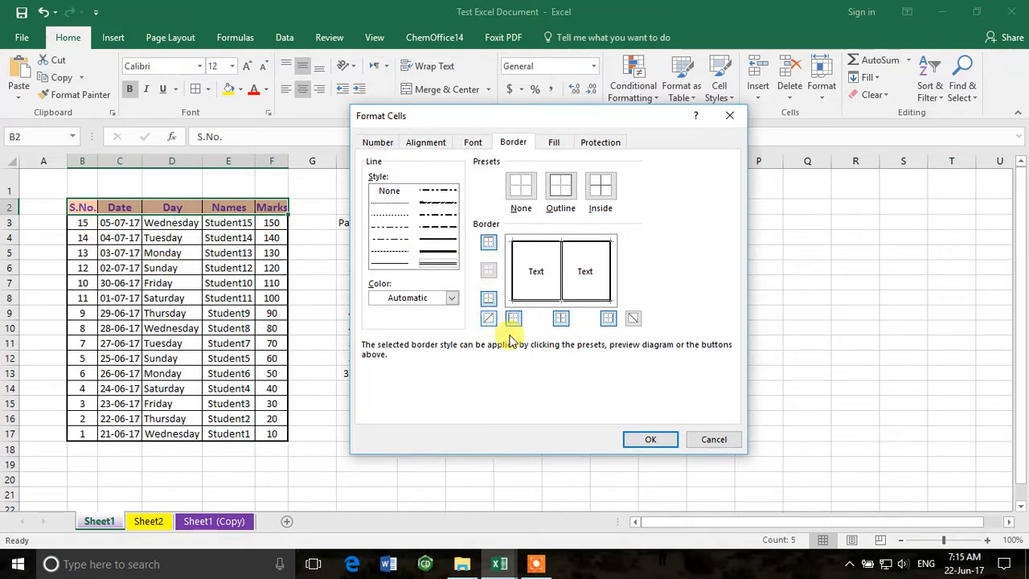
{"action": "left_click", "coordinate": [651, 439]}
{"action": "left_click", "coordinate": [221, 344]}
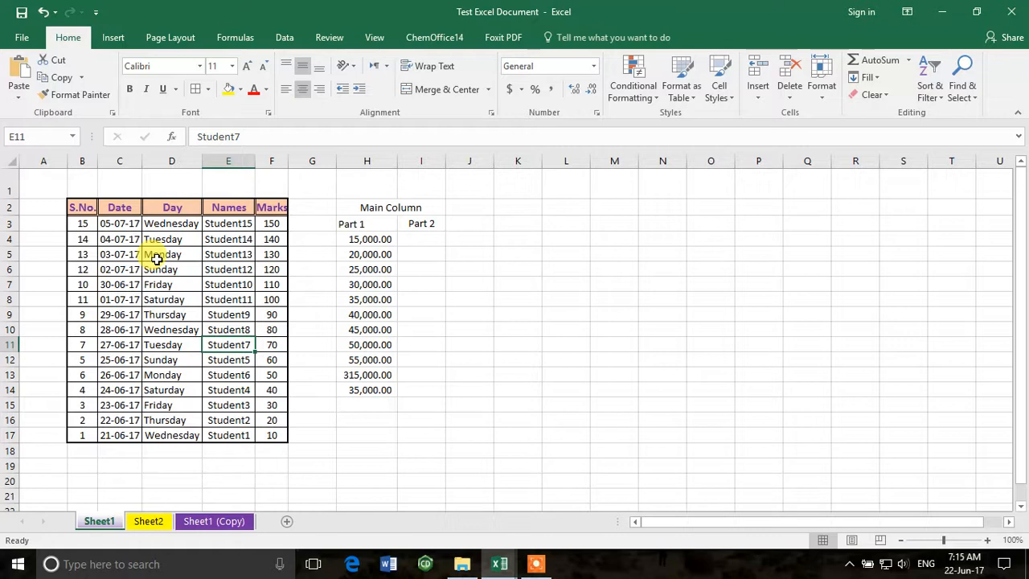
Step: Change the vertical borders of the Date, Day and Names cells, C3:E17, to a dashed line style
{"action": "left_click_drag", "start_coordinate": [103, 226], "coordinate": [241, 435]}
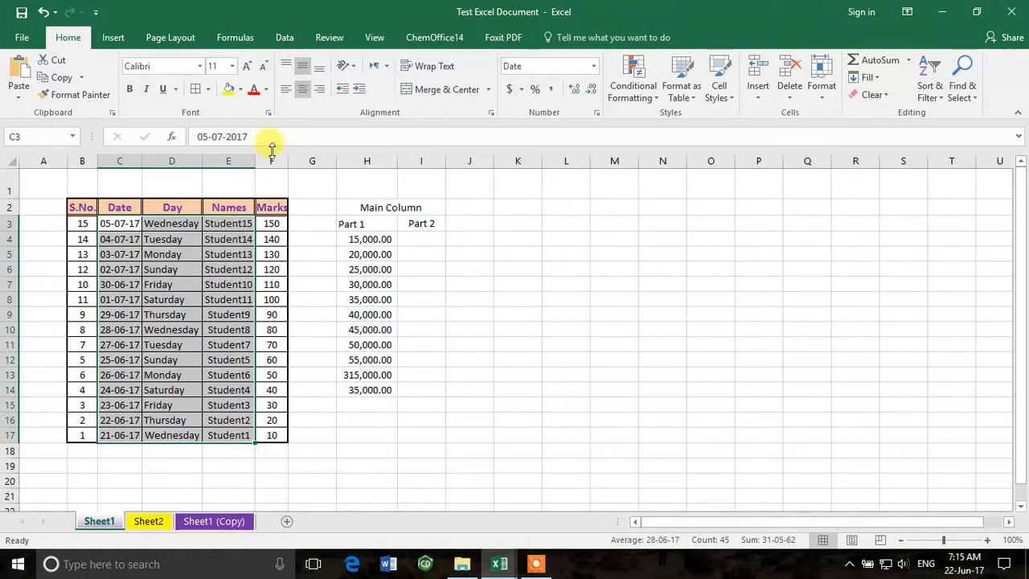
{"action": "left_click", "coordinate": [209, 89]}
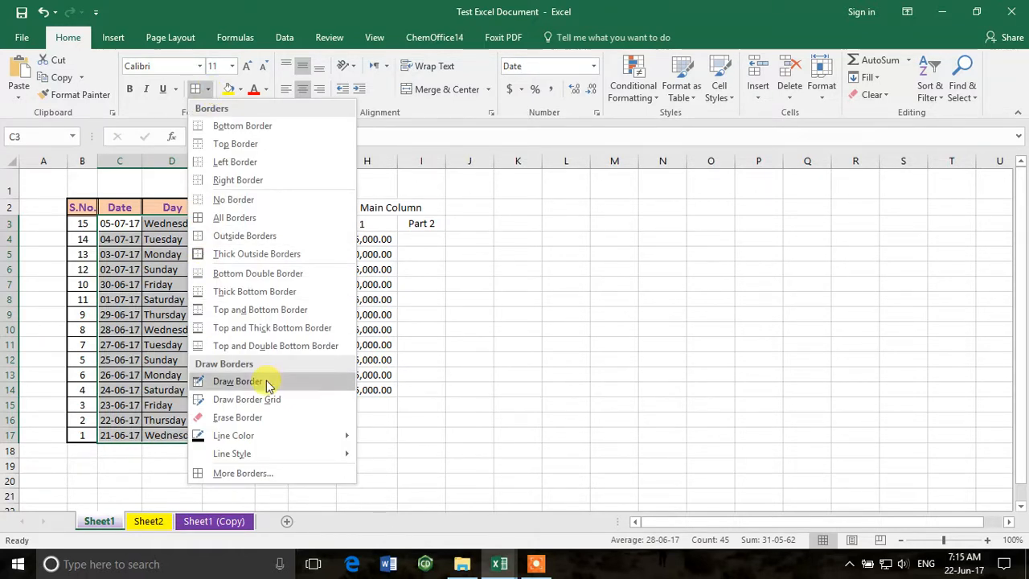
{"action": "left_click", "coordinate": [262, 470]}
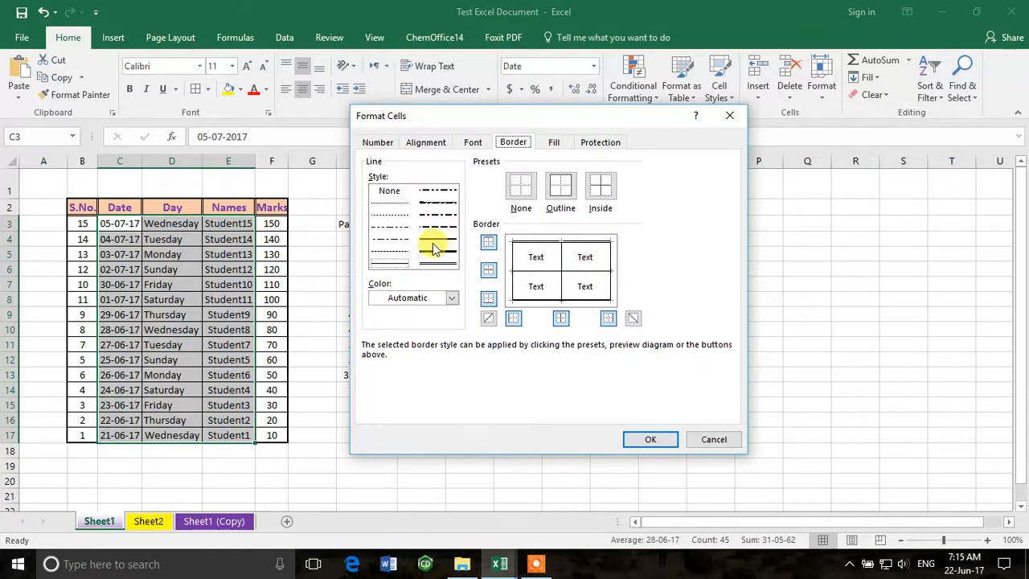
{"action": "left_click", "coordinate": [397, 255]}
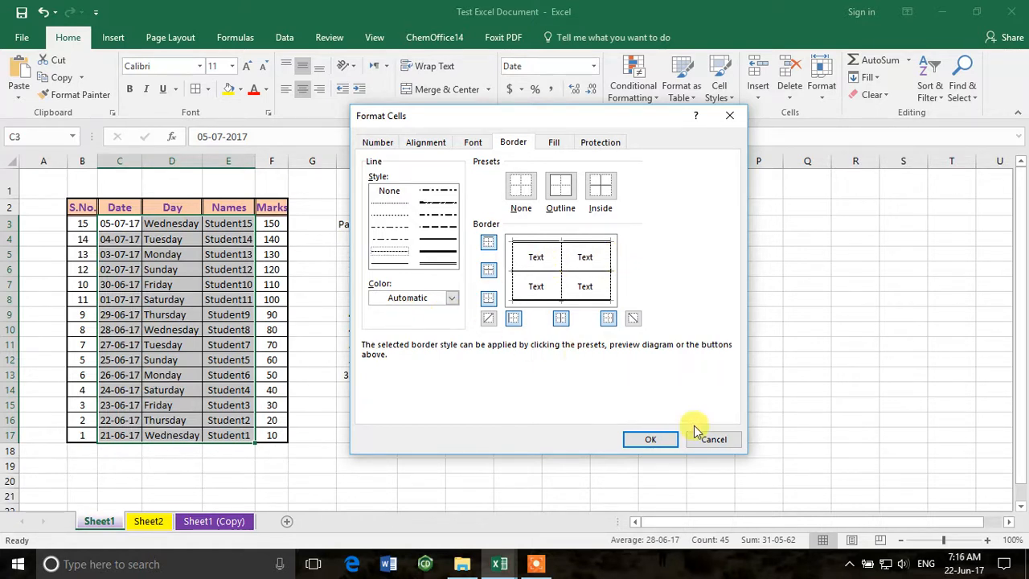
{"action": "left_click", "coordinate": [650, 440]}
{"action": "left_click", "coordinate": [312, 389]}
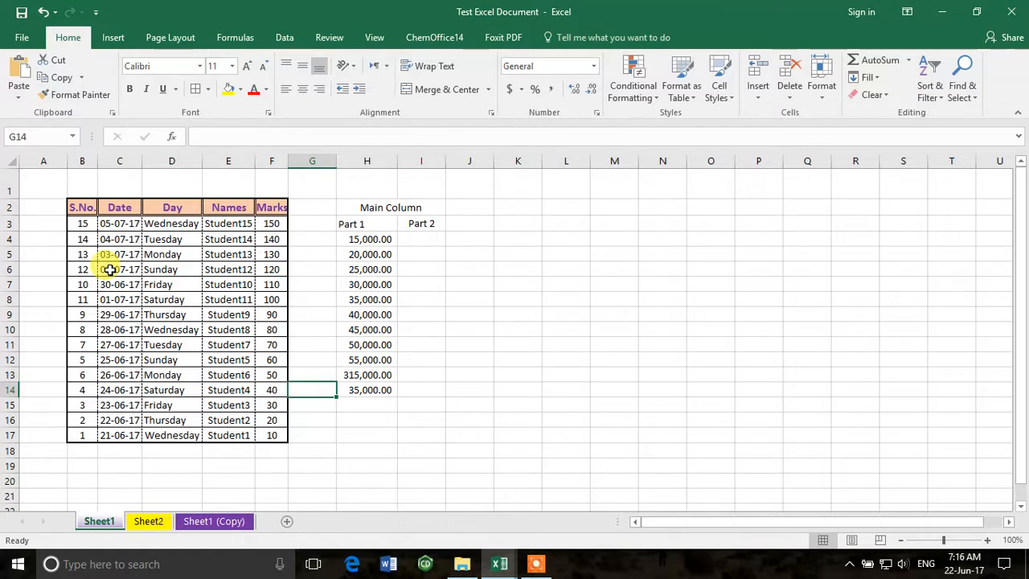
Step: AutoFit the widths of columns B through F to their contents
{"action": "left_click_drag", "start_coordinate": [82, 160], "coordinate": [257, 152]}
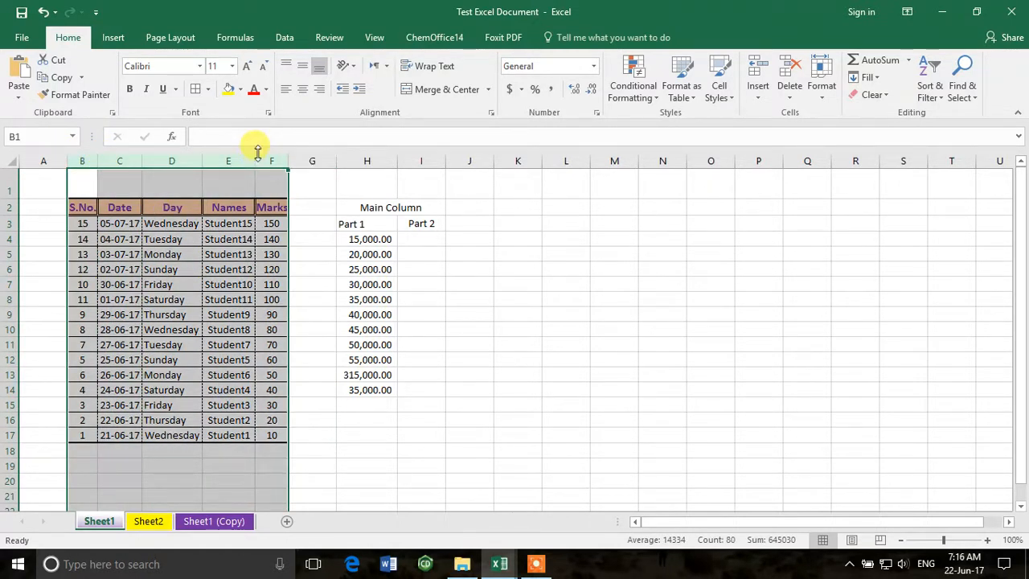
{"action": "double_click", "coordinate": [202, 160]}
{"action": "left_click", "coordinate": [199, 289]}
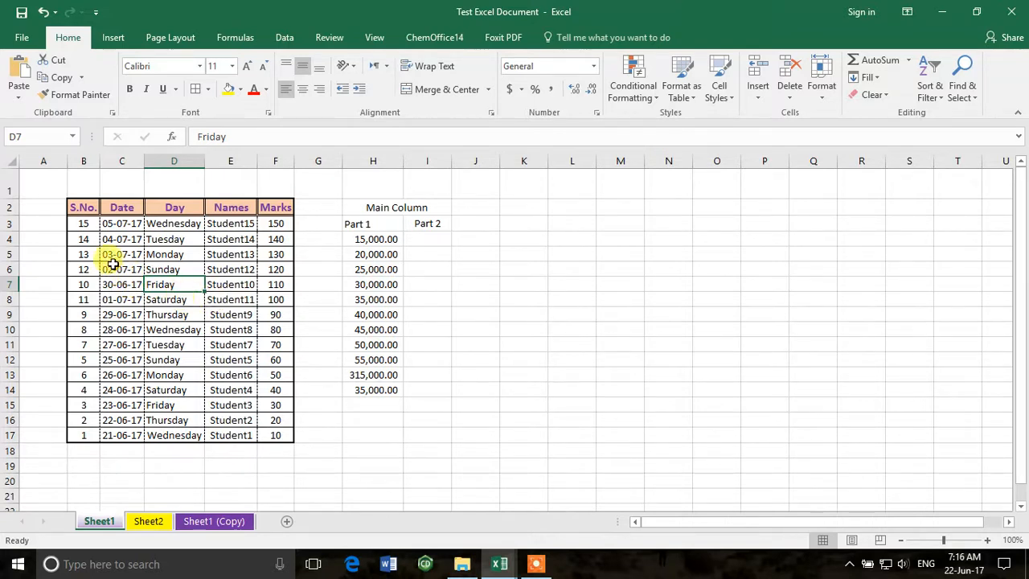
Step: Fill the S.No. cells B3:B17 with light orange and the Date cells C3:C17 with light blue
{"action": "left_click_drag", "start_coordinate": [83, 223], "coordinate": [85, 435]}
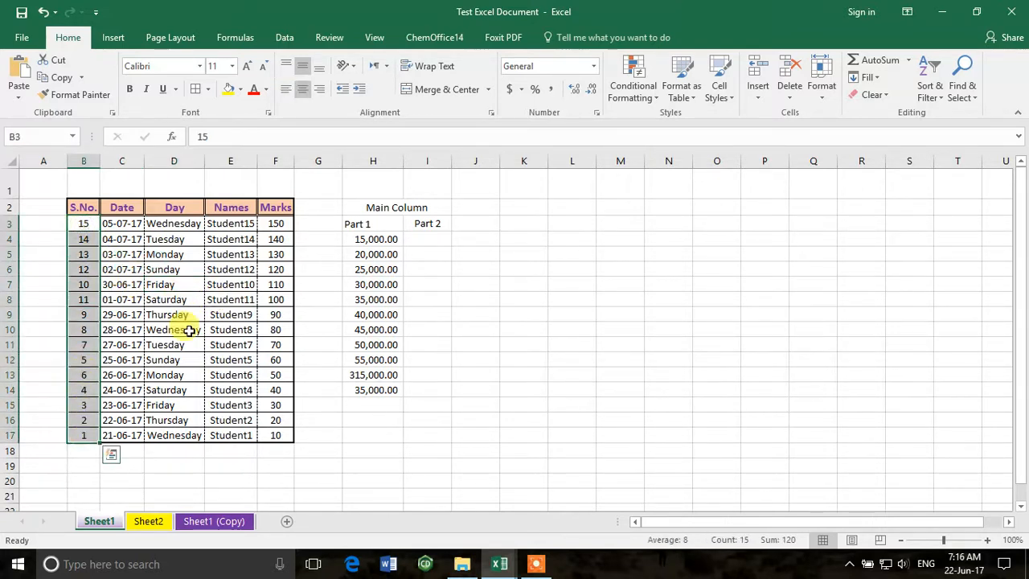
{"action": "left_click", "coordinate": [241, 92]}
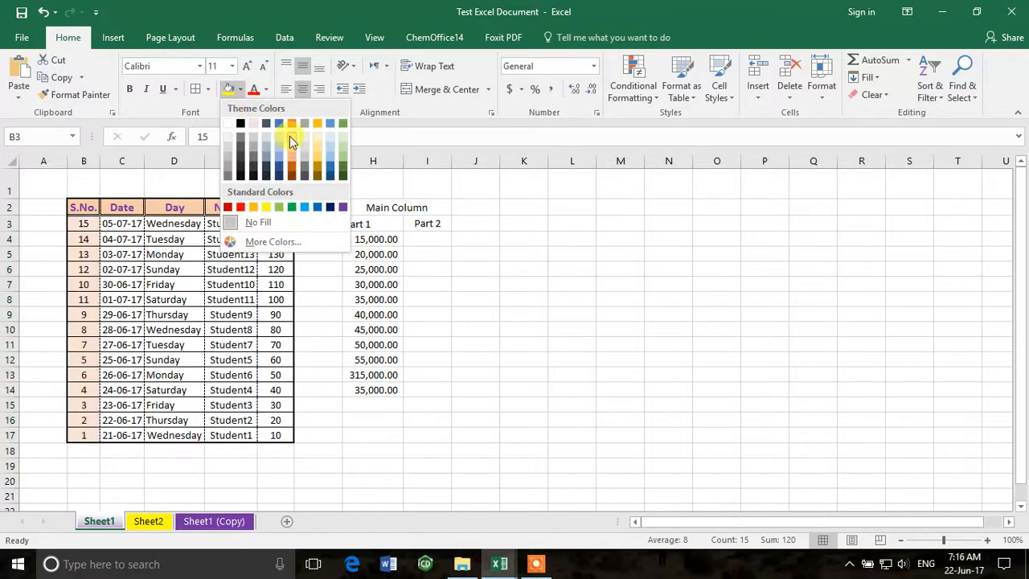
{"action": "left_click", "coordinate": [295, 145]}
{"action": "left_click_drag", "start_coordinate": [122, 224], "coordinate": [123, 436]}
{"action": "left_click", "coordinate": [241, 90]}
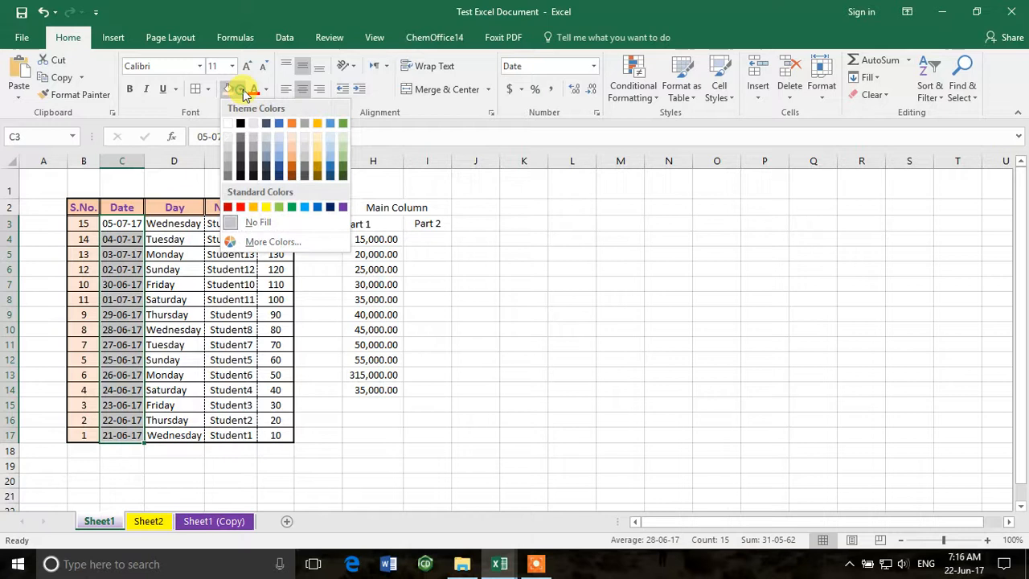
{"action": "left_click", "coordinate": [329, 147]}
Step: Fill the Day cells D3:D17 with light green and the Names cells E3:E17 with light gray
{"action": "left_click_drag", "start_coordinate": [173, 223], "coordinate": [183, 432]}
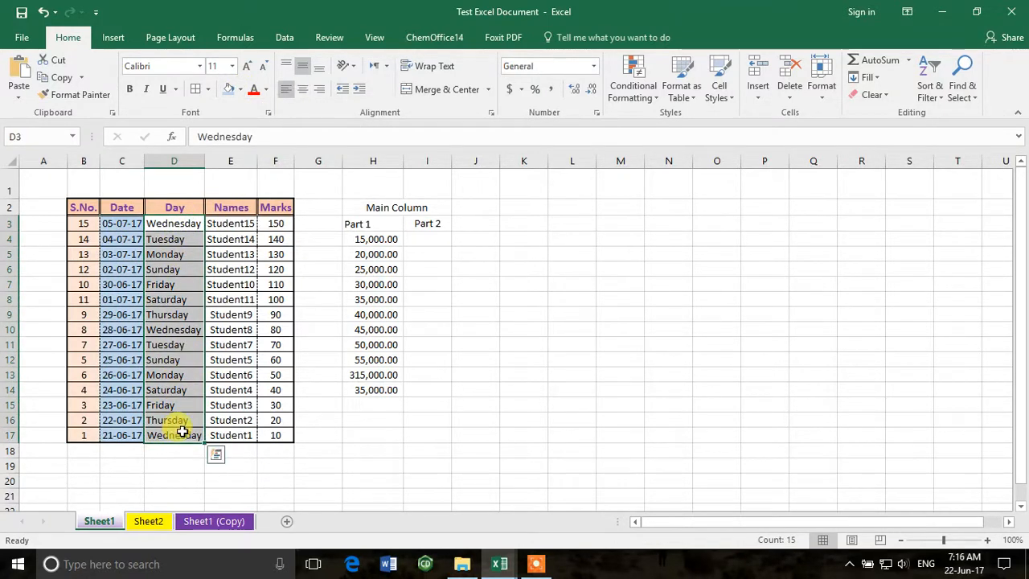
{"action": "left_click", "coordinate": [241, 90]}
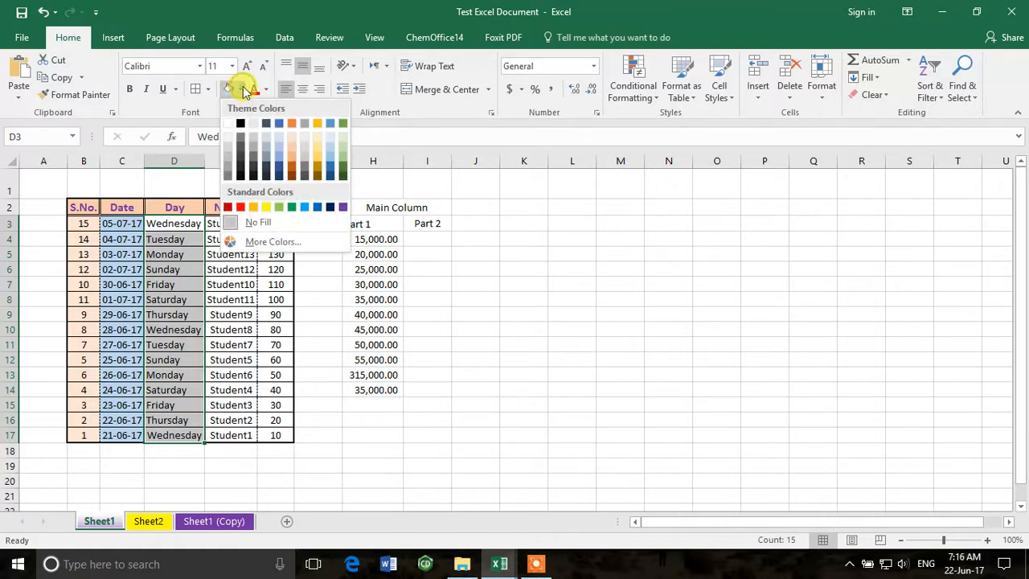
{"action": "left_click", "coordinate": [344, 150]}
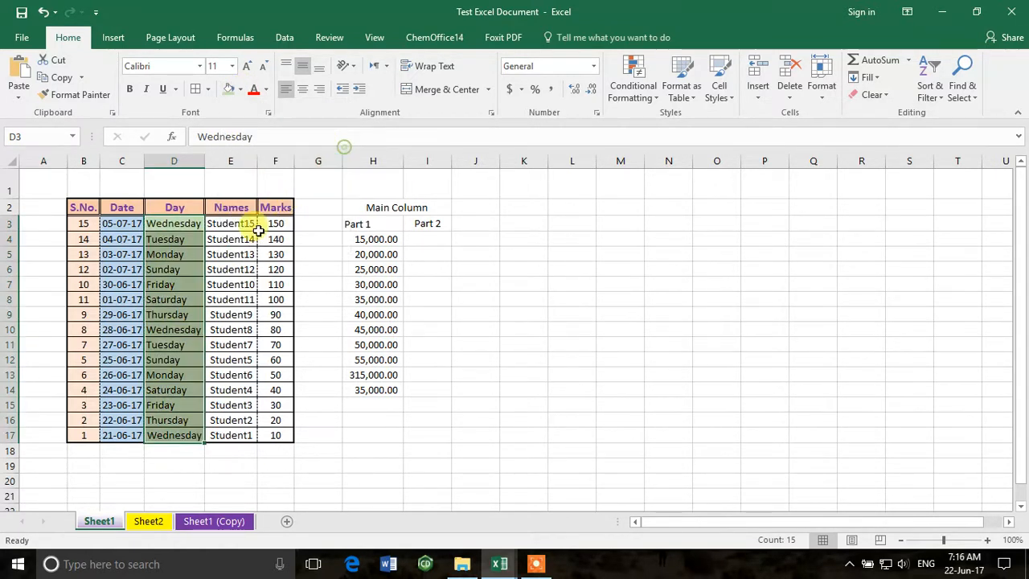
{"action": "left_click_drag", "start_coordinate": [230, 224], "coordinate": [226, 435]}
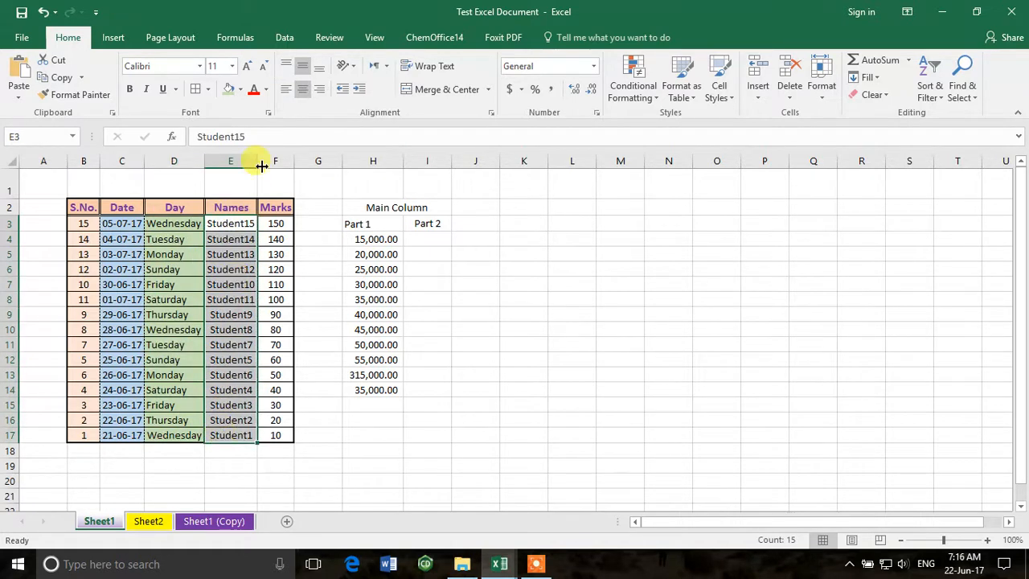
{"action": "left_click", "coordinate": [240, 89]}
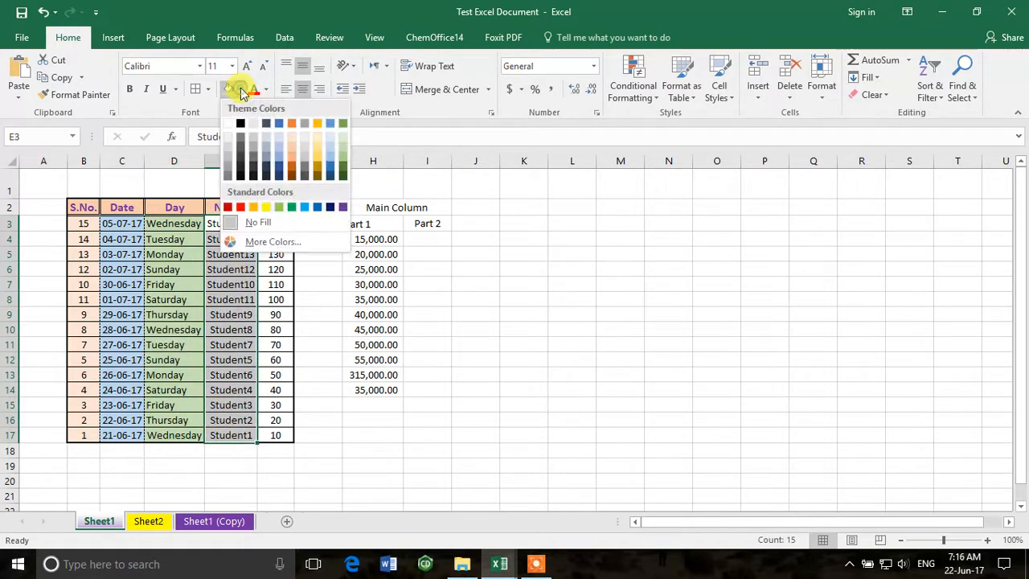
{"action": "left_click", "coordinate": [225, 151]}
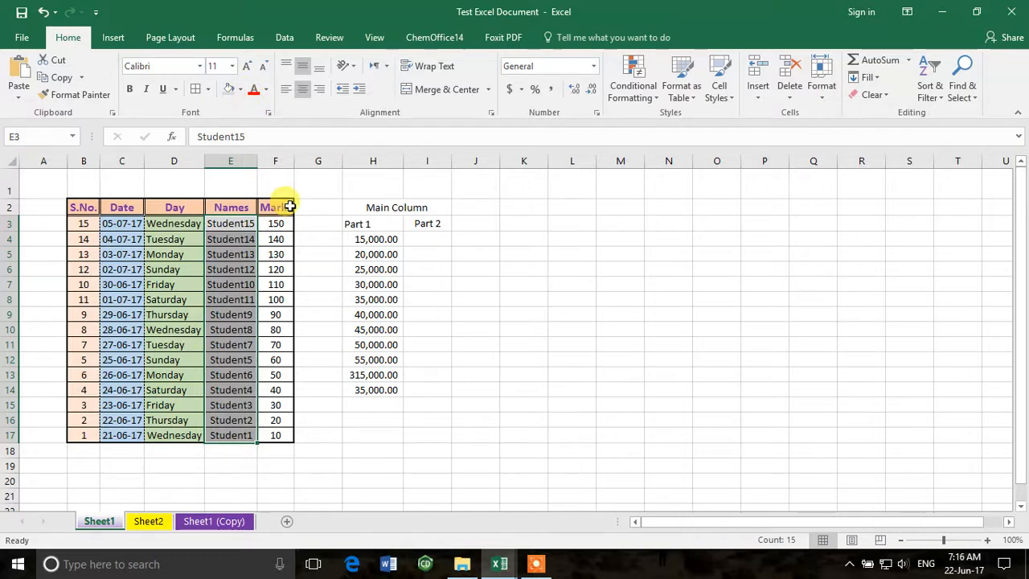
Step: Fill the Marks cells F3:F17 with a light blue-gray theme color
{"action": "left_click", "coordinate": [277, 223]}
{"action": "left_click_drag", "start_coordinate": [287, 273], "coordinate": [276, 438]}
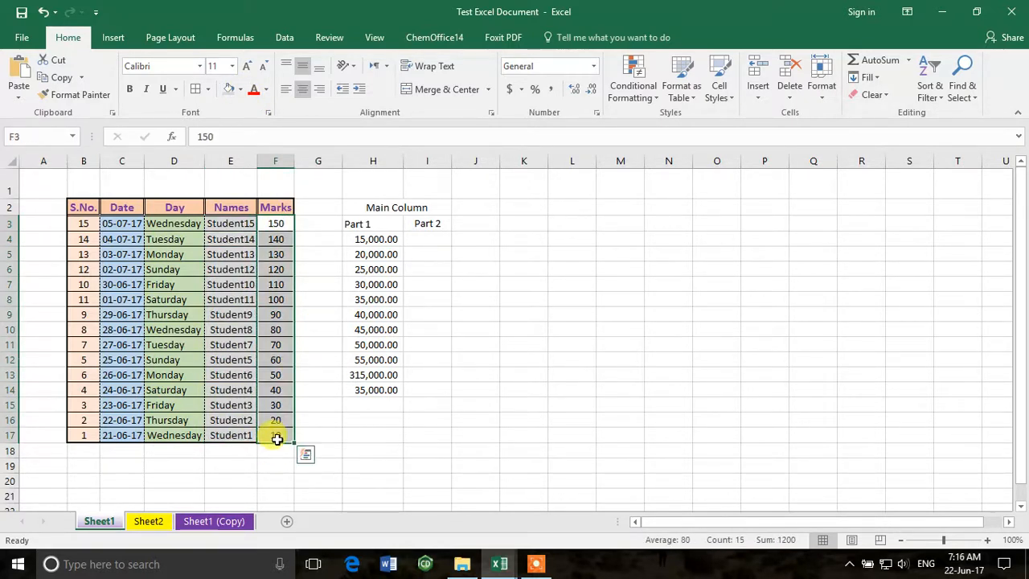
{"action": "left_click", "coordinate": [240, 89]}
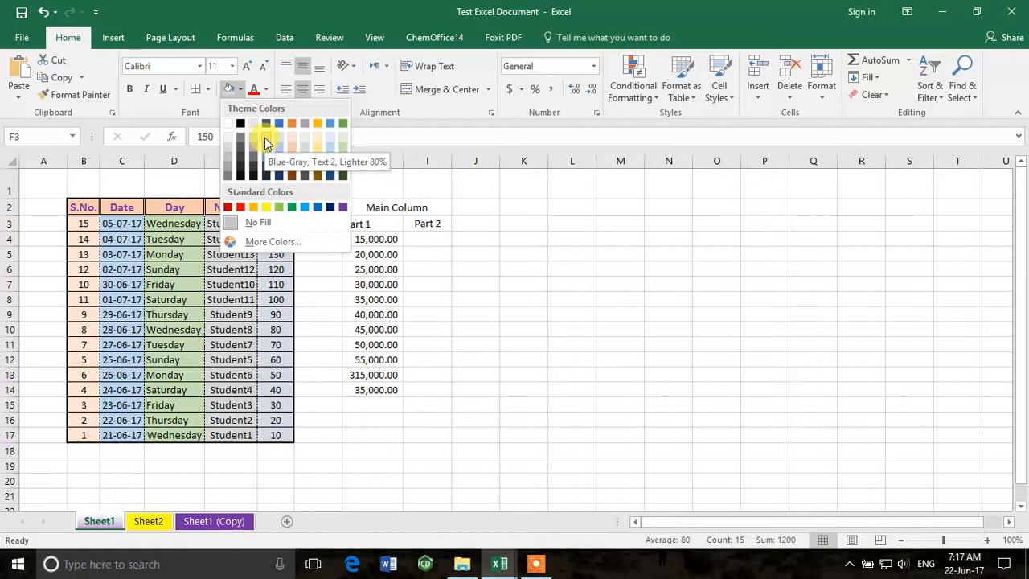
{"action": "left_click", "coordinate": [262, 149]}
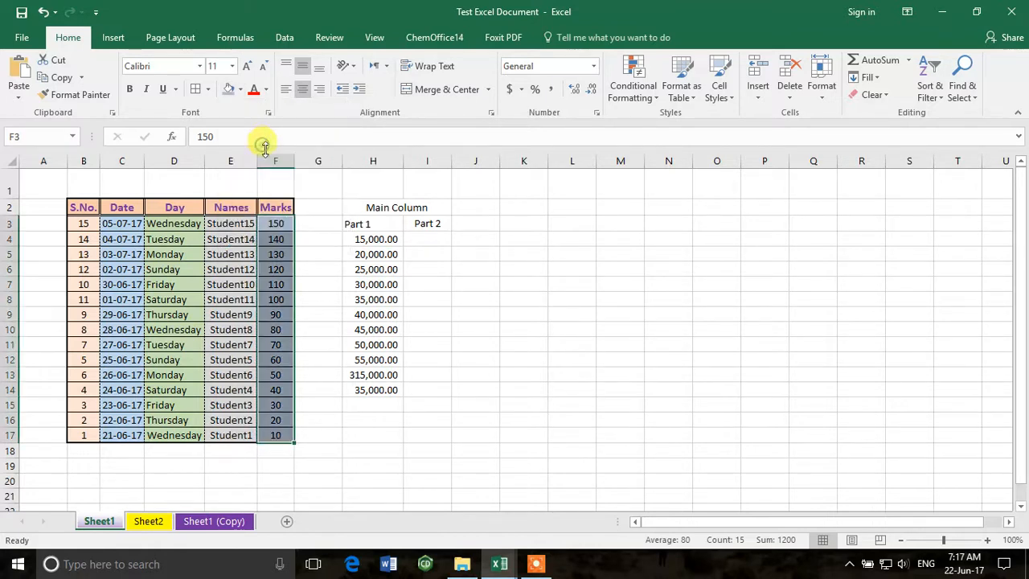
{"action": "left_click", "coordinate": [459, 314]}
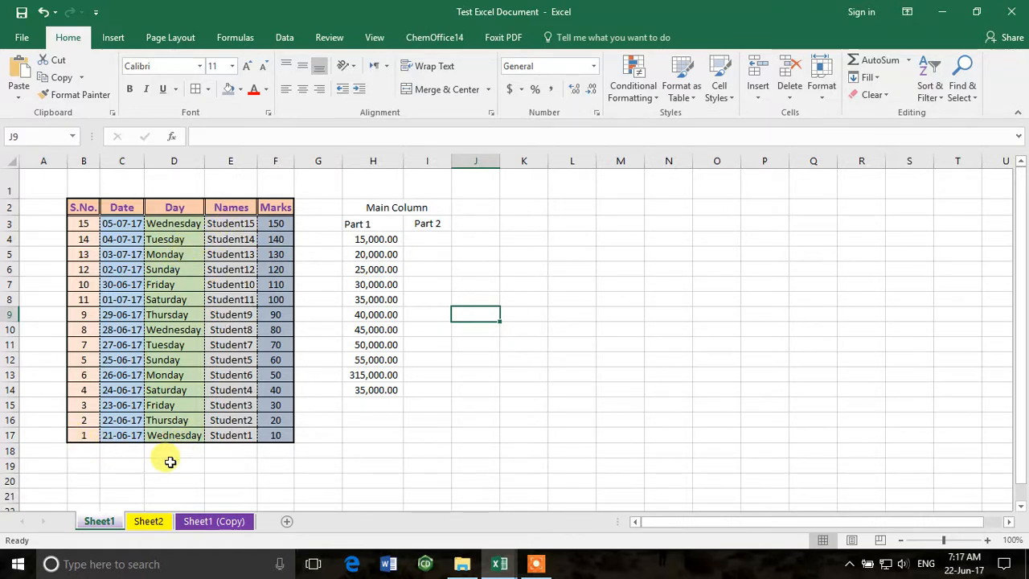
{"action": "left_click", "coordinate": [83, 224]}
{"action": "left_click", "coordinate": [132, 90]}
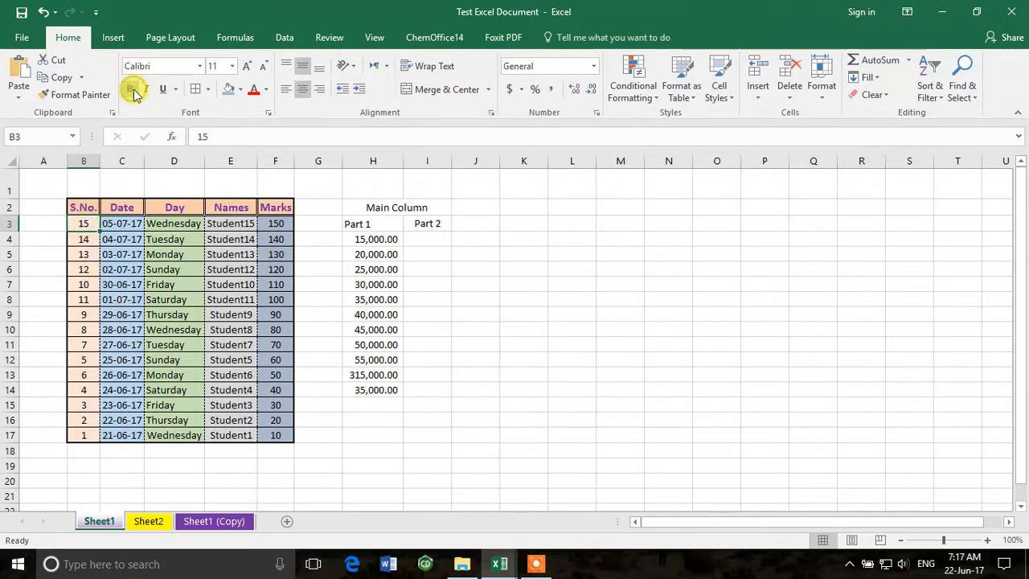
{"action": "left_click", "coordinate": [194, 338]}
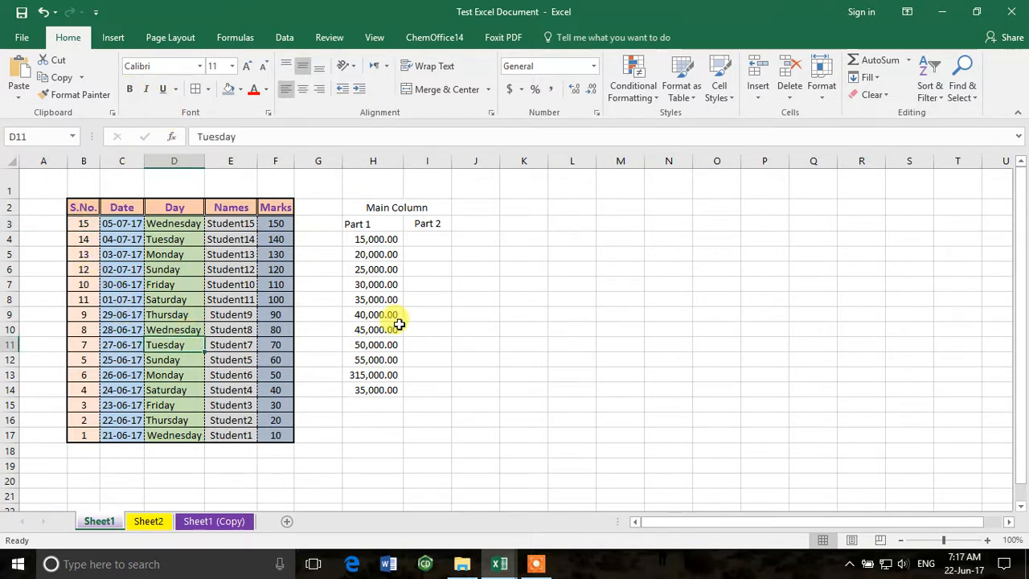
{"action": "left_click", "coordinate": [335, 295]}
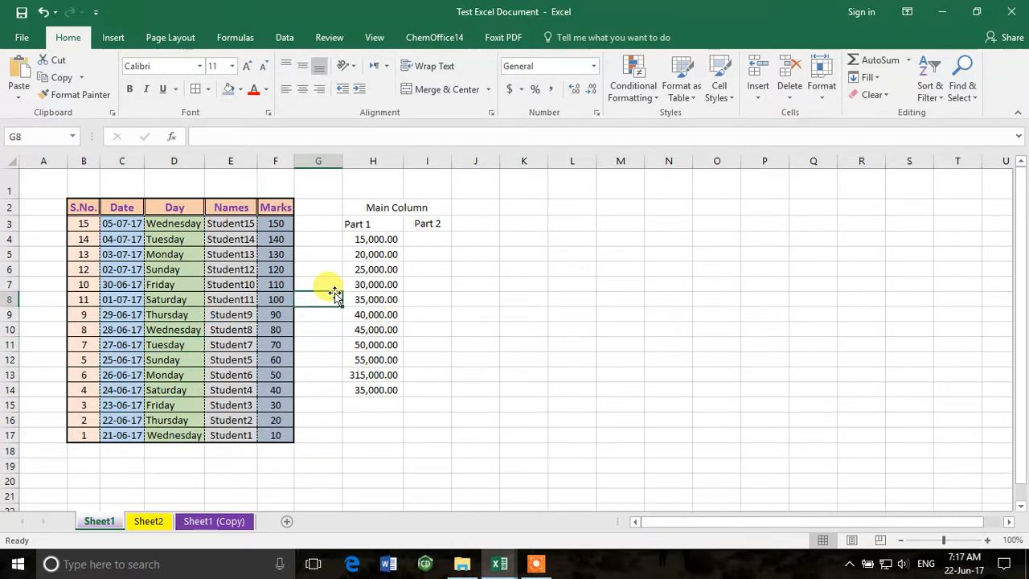
{"action": "left_click", "coordinate": [482, 328]}
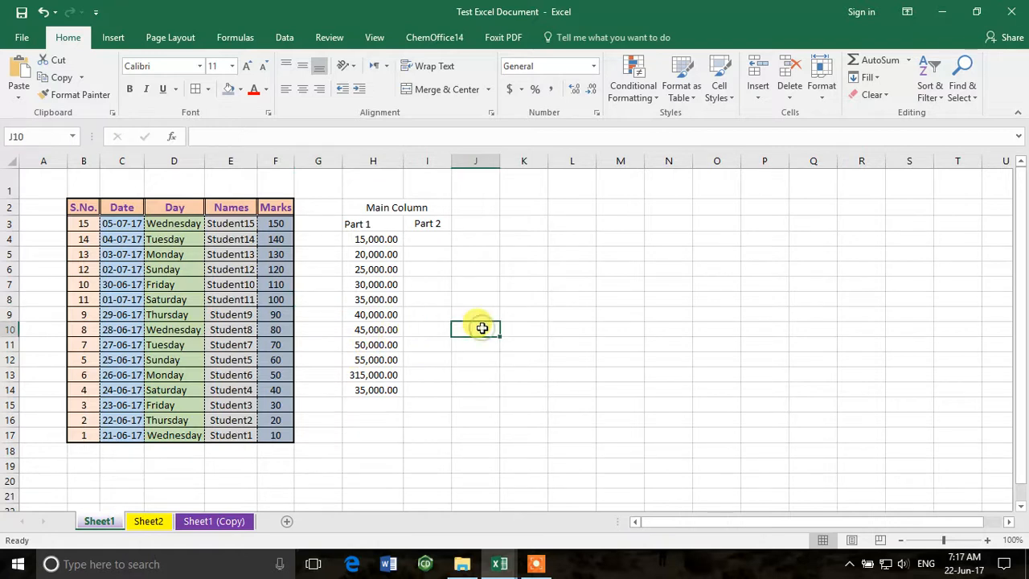